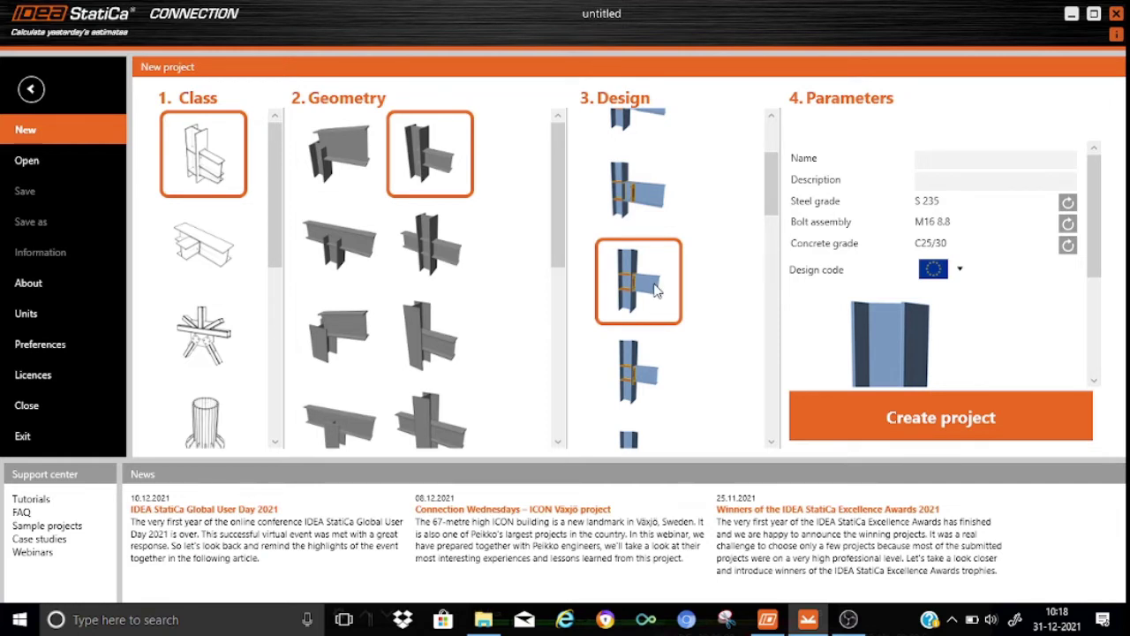
Scroll the new project's Parameters panel to reach the name and description fields
left_click_drag(1092, 235, 1111, 152)
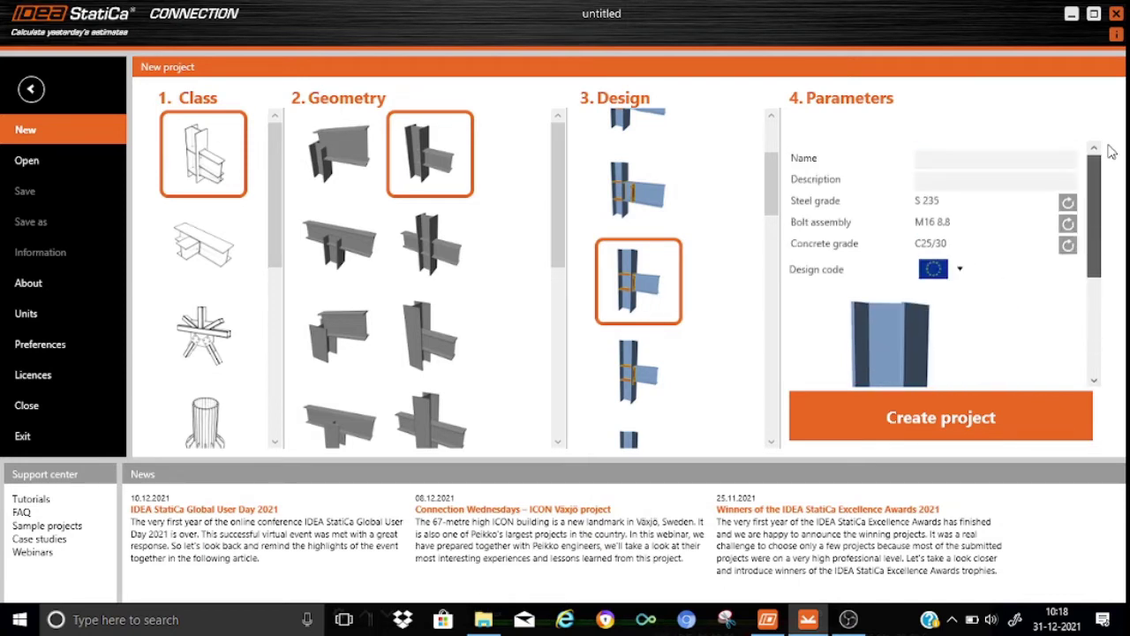
Name the project 'stiffness analysis', describe it 'for end plate bolted connection', and create it
left_click(942, 157)
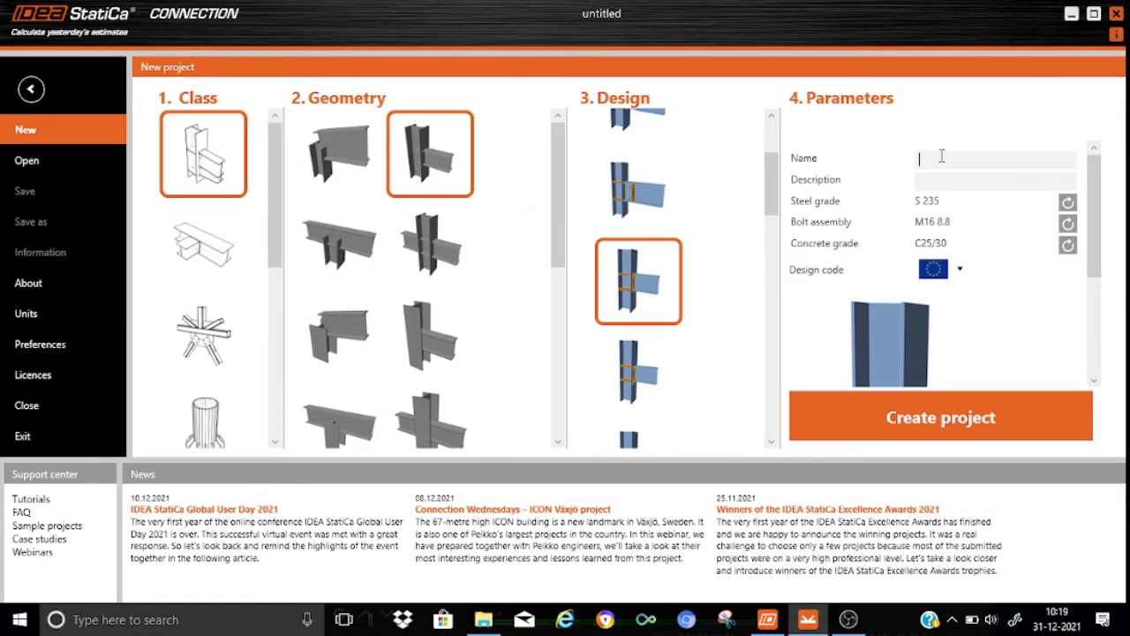
type("stiffness analu")
key("BackSpace")
type("ysis")
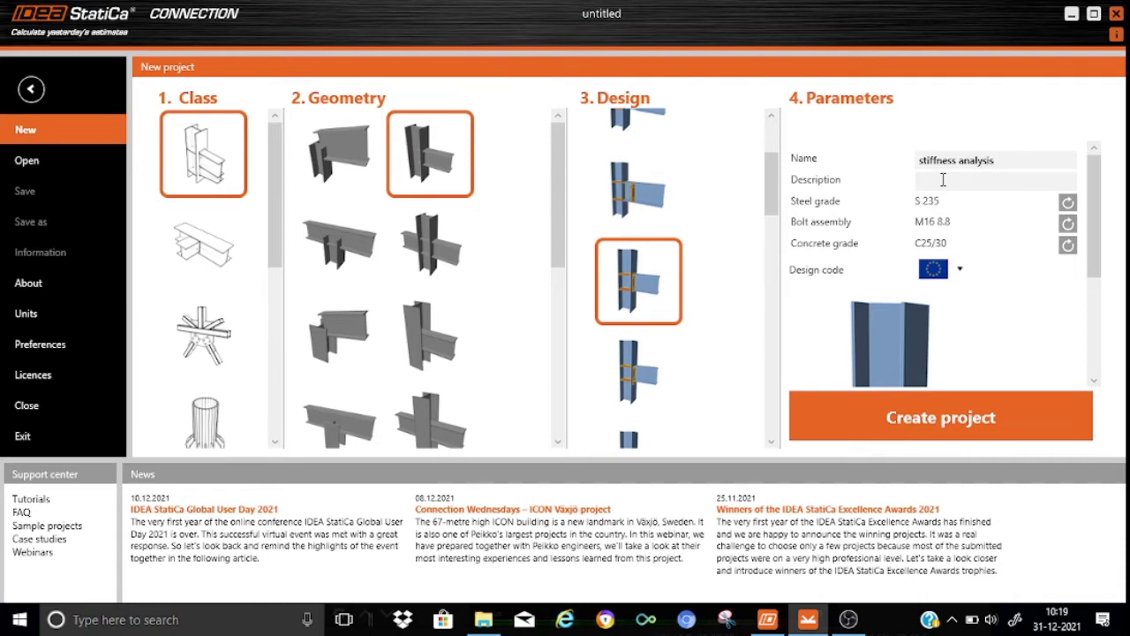
left_click(941, 182)
type("for end plate ")
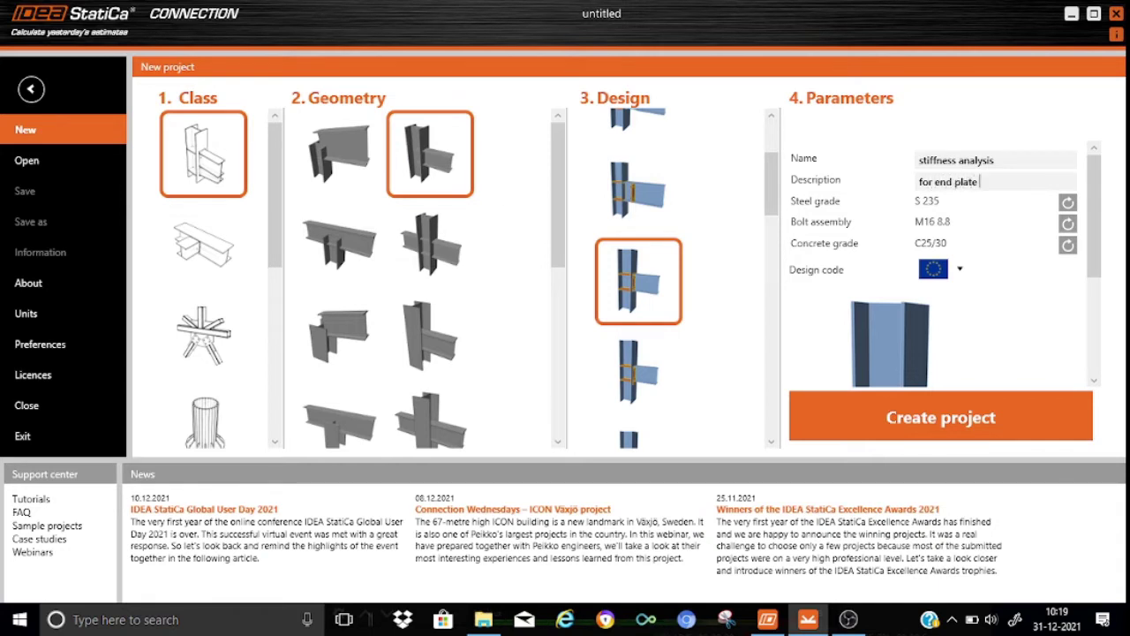
type("bolted connection")
left_click(926, 411)
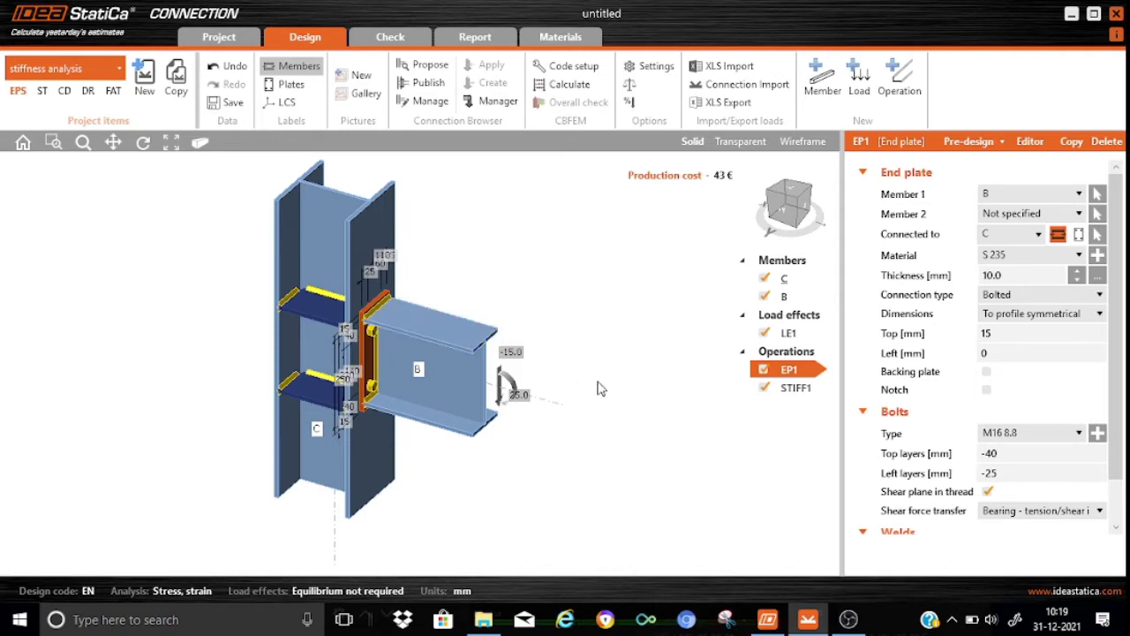
Give column C a new rolled I cross-section with the HEB140 profile
left_click(789, 280)
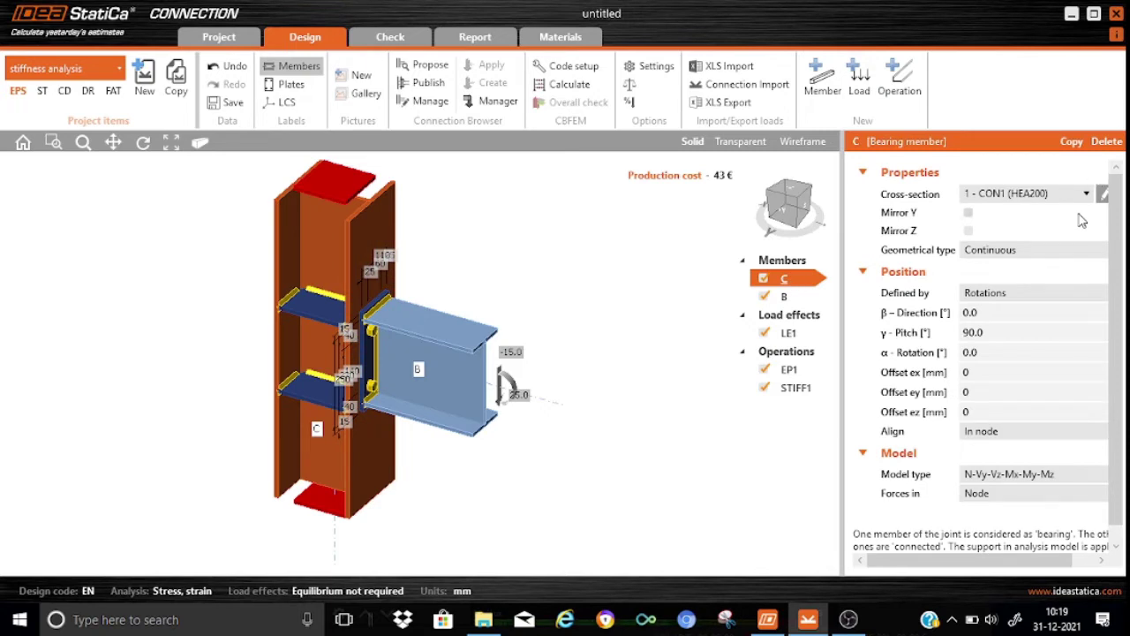
left_click_drag(957, 562, 979, 562)
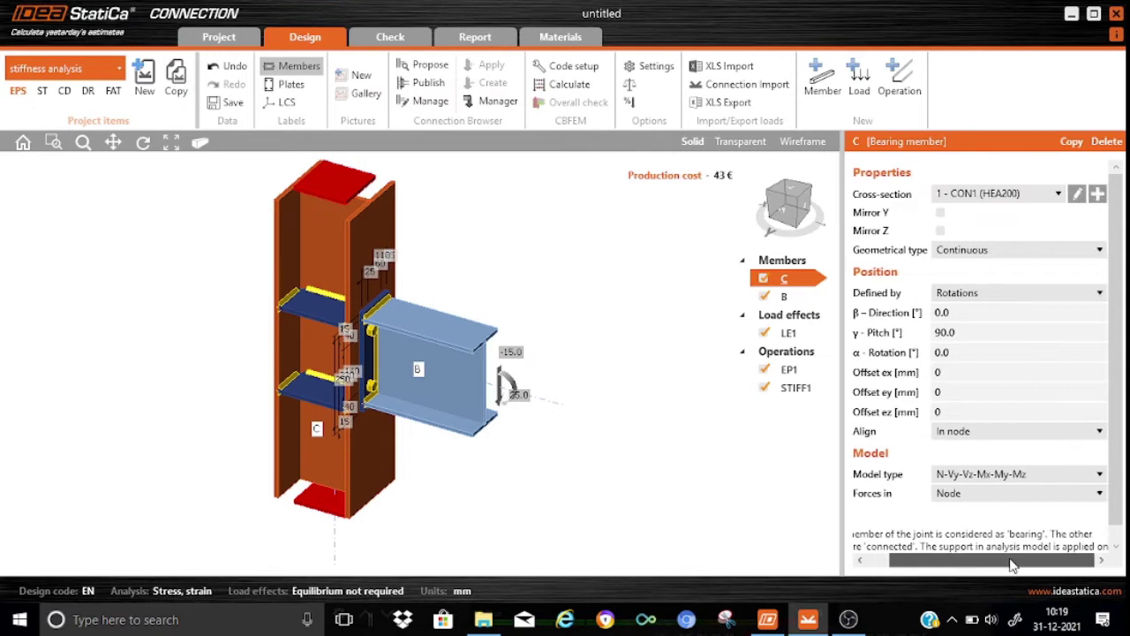
left_click(1099, 195)
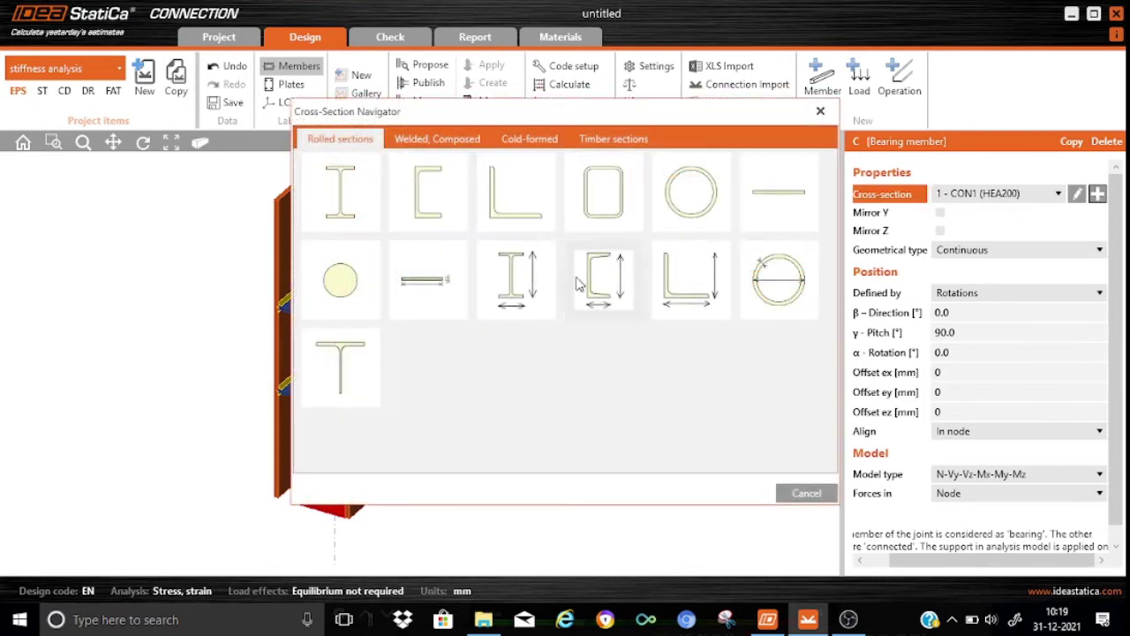
left_click(341, 198)
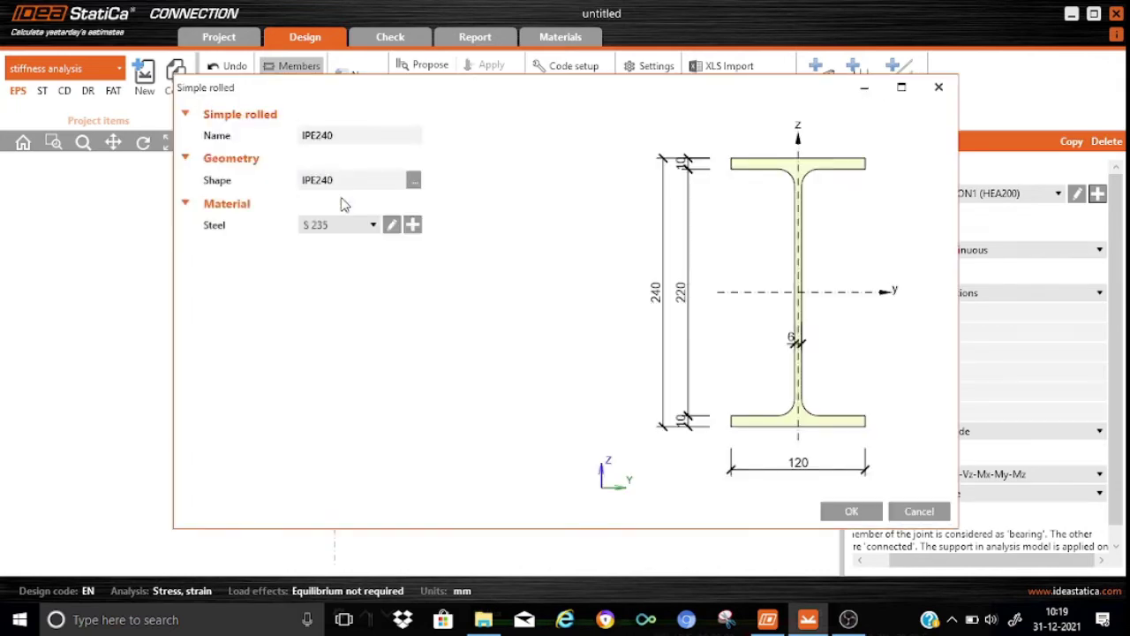
left_click(413, 180)
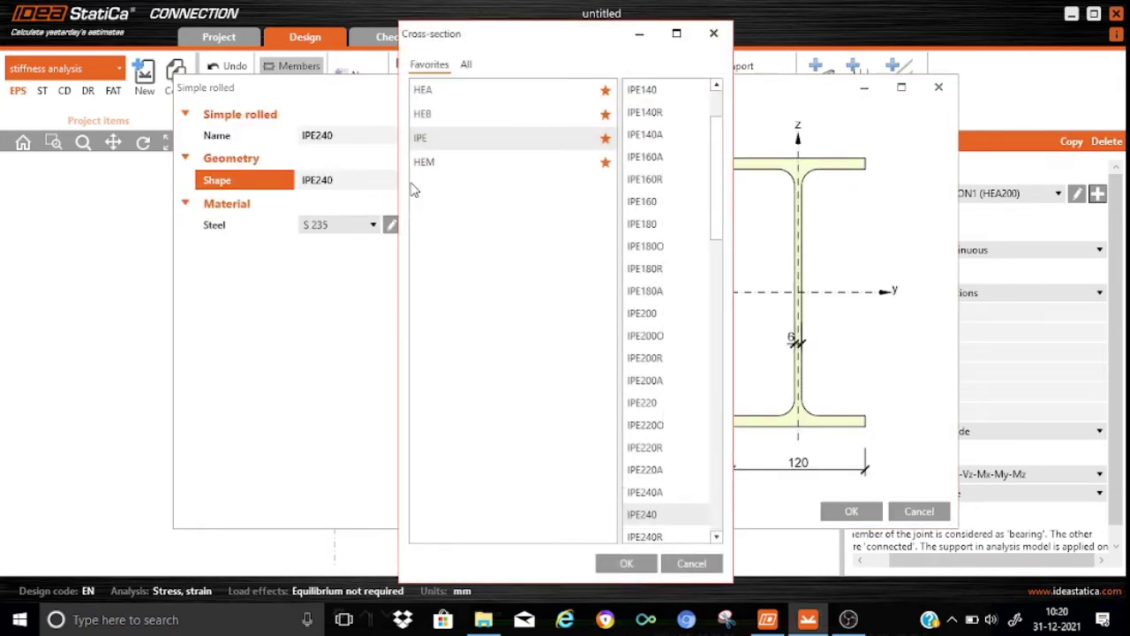
left_click(432, 123)
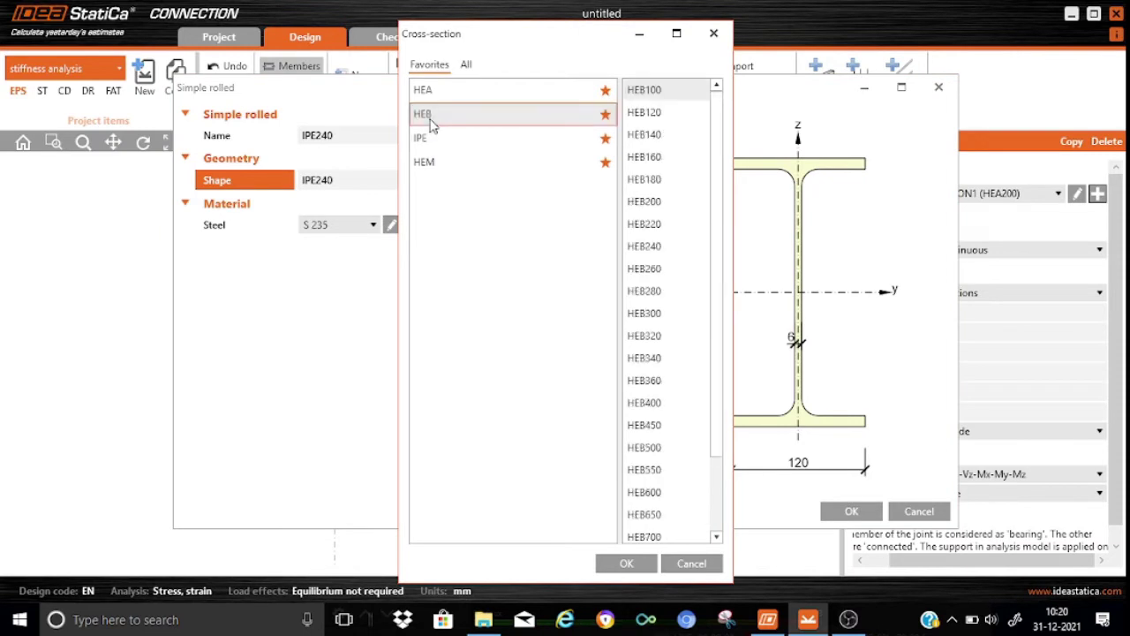
left_click(650, 145)
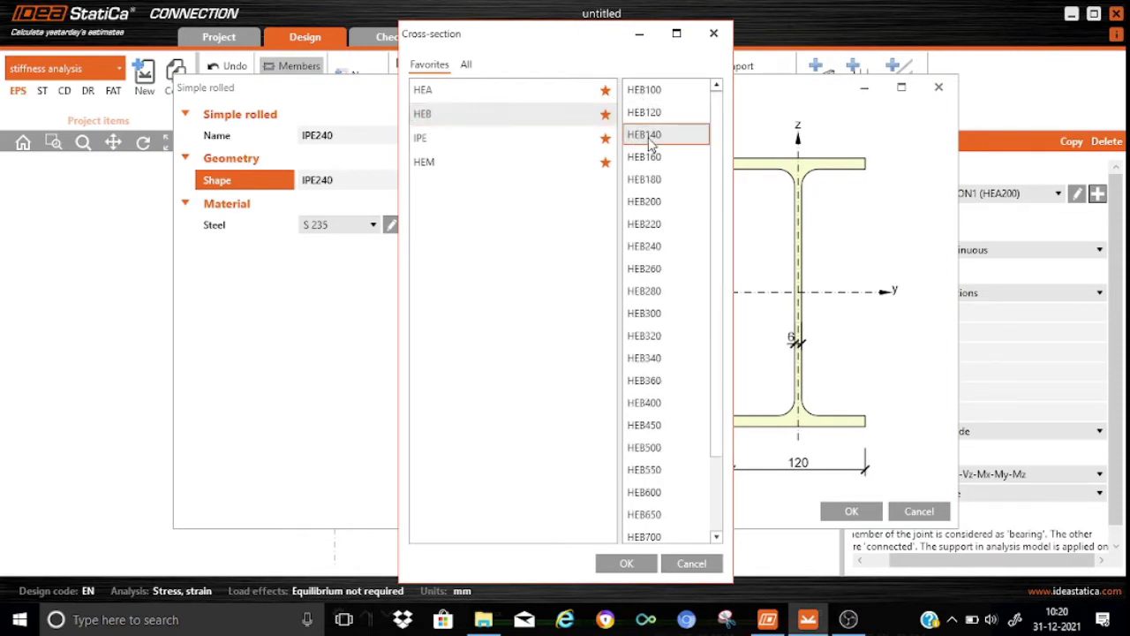
left_click(602, 567)
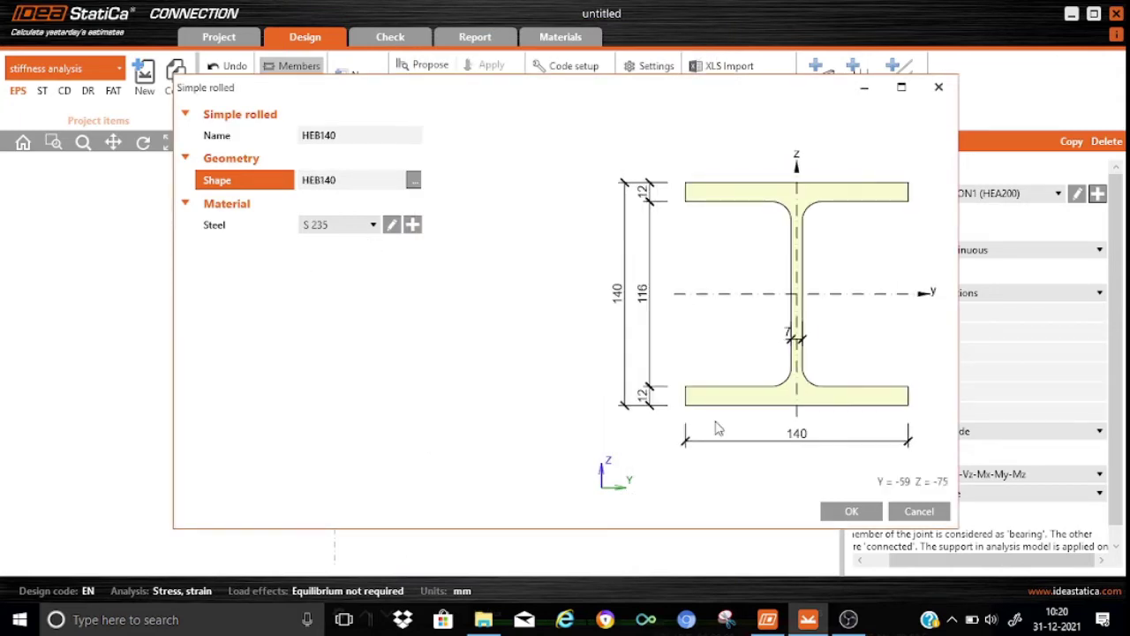
left_click(850, 512)
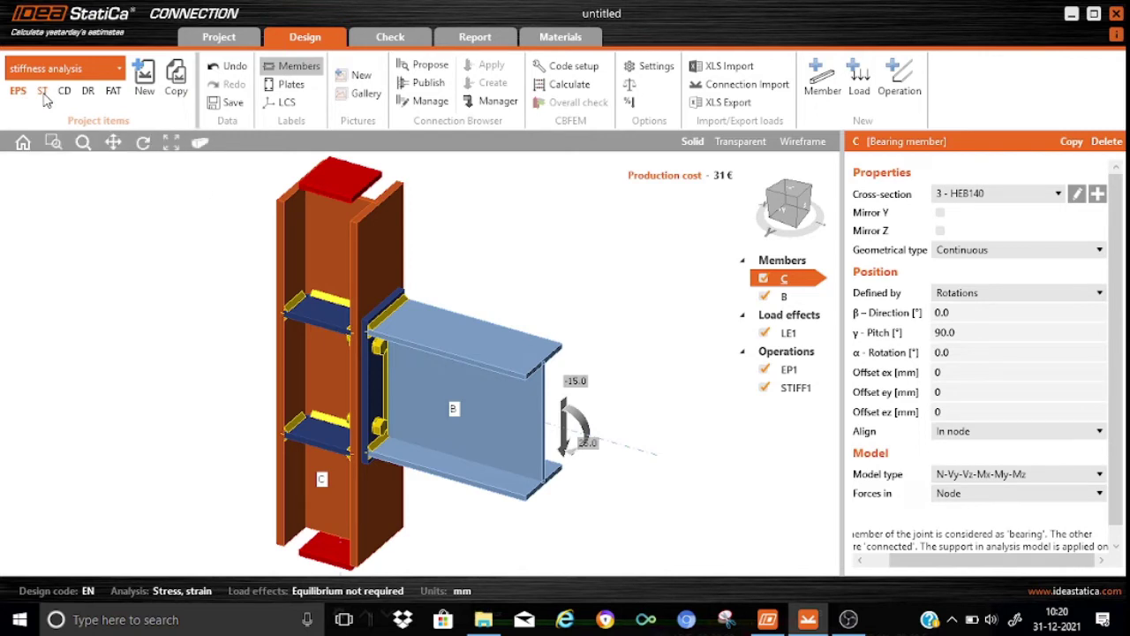
Switch the project to stiffness analysis and check the 6.00 m theoretical lengths for My and Mz
left_click(43, 93)
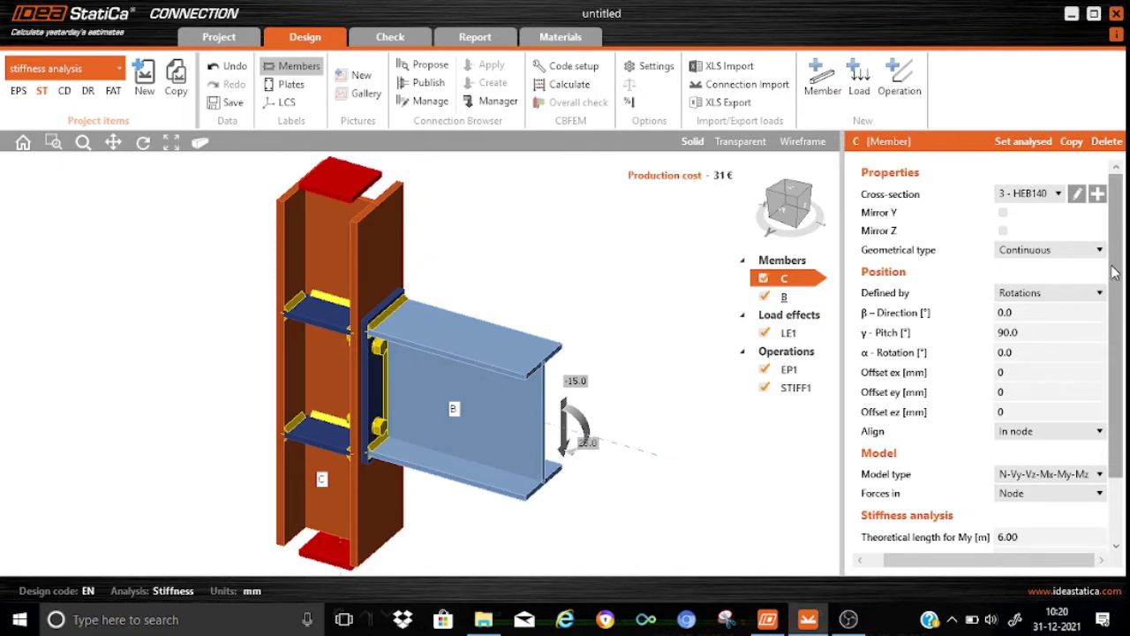
scroll(1116, 304, "down", 2)
scroll(1116, 305, "down", 1)
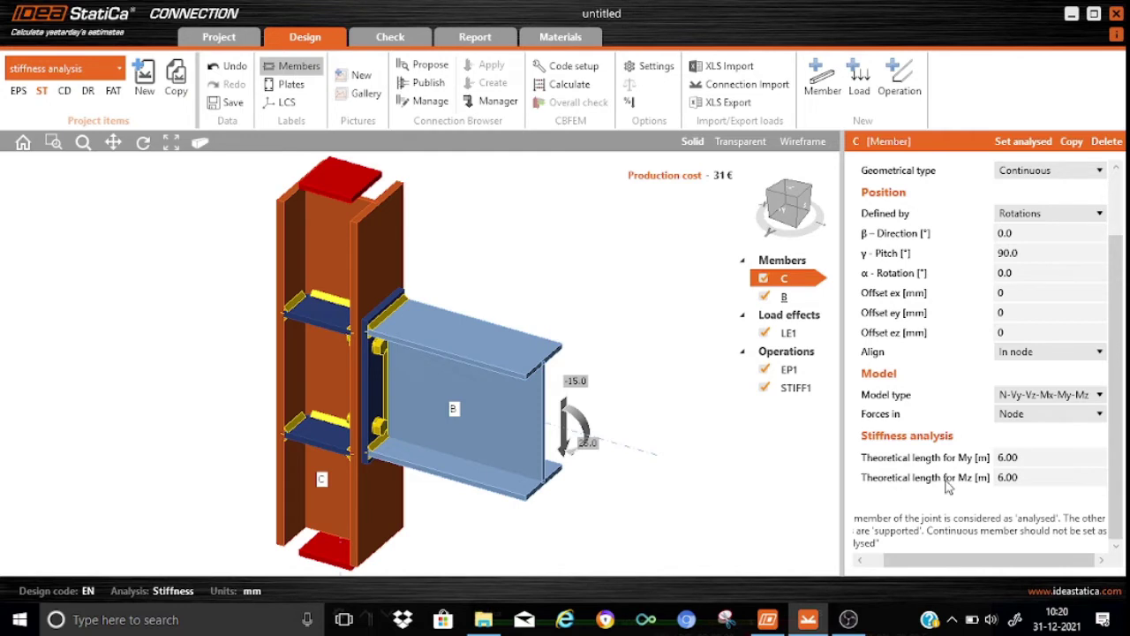
mouse_move(947, 486)
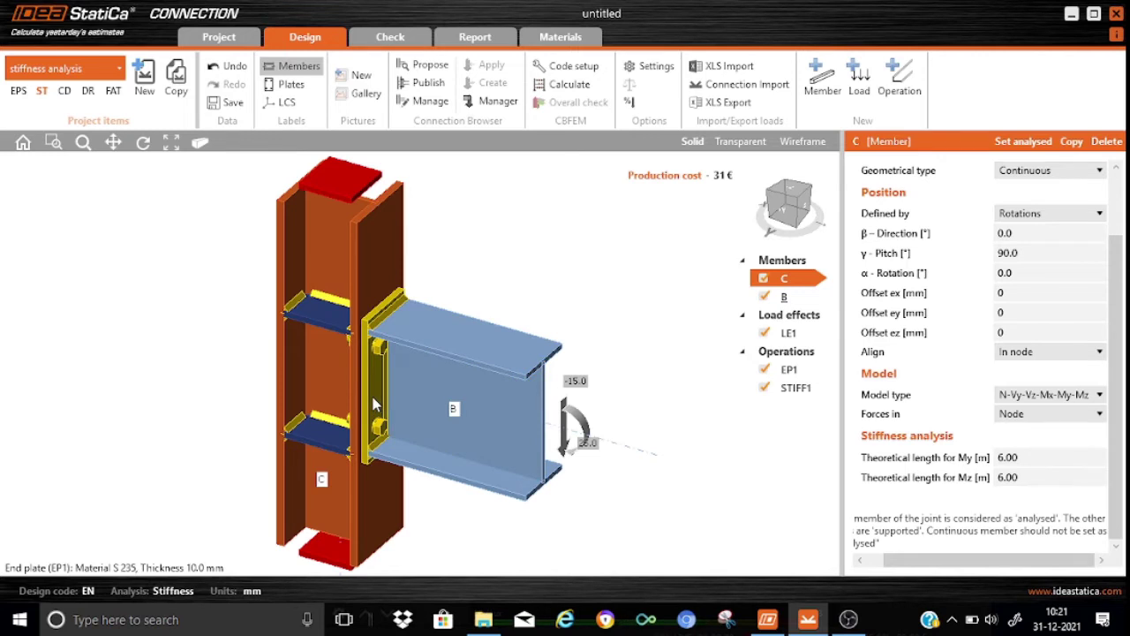
Give beam B a new rolled I cross-section with the IPE220 profile
left_click(789, 299)
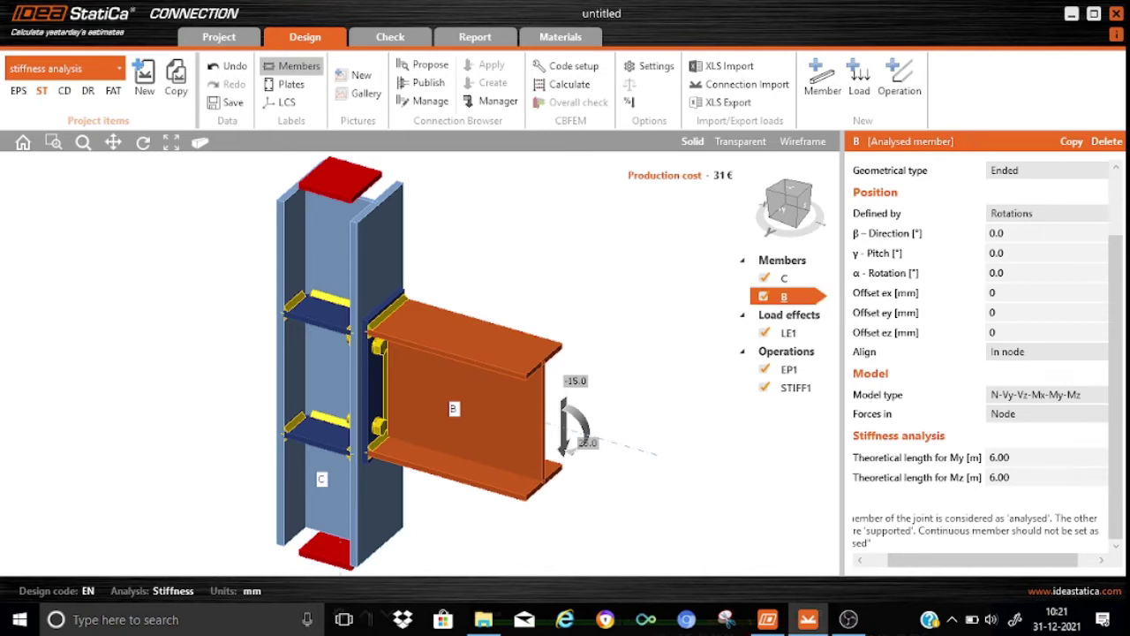
scroll(1116, 339, "up", 2)
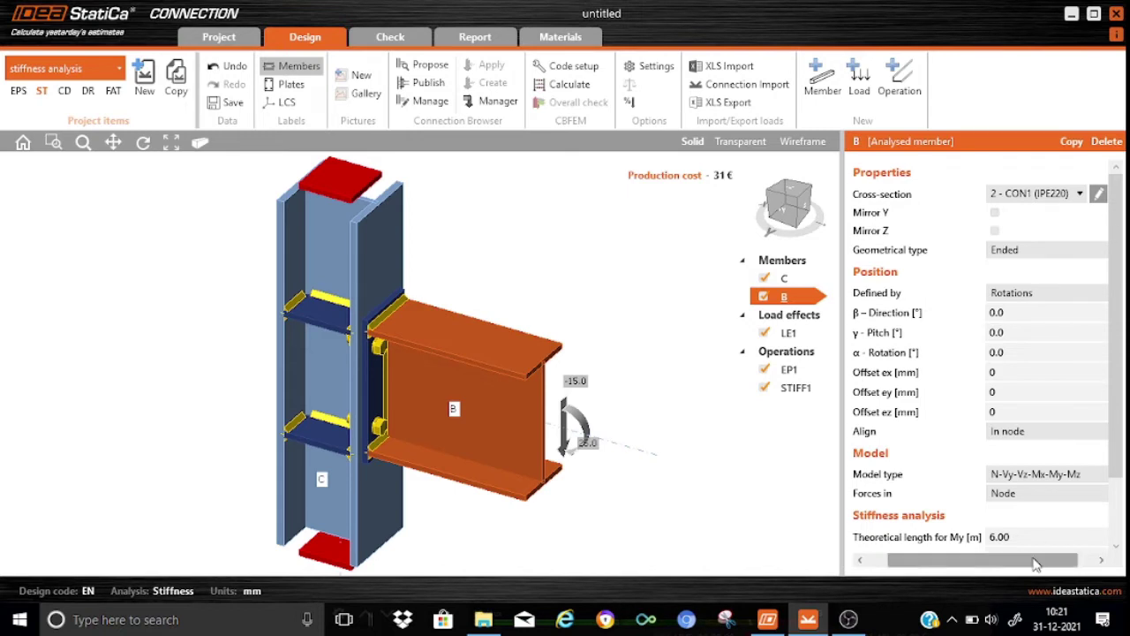
left_click_drag(1038, 561, 1105, 560)
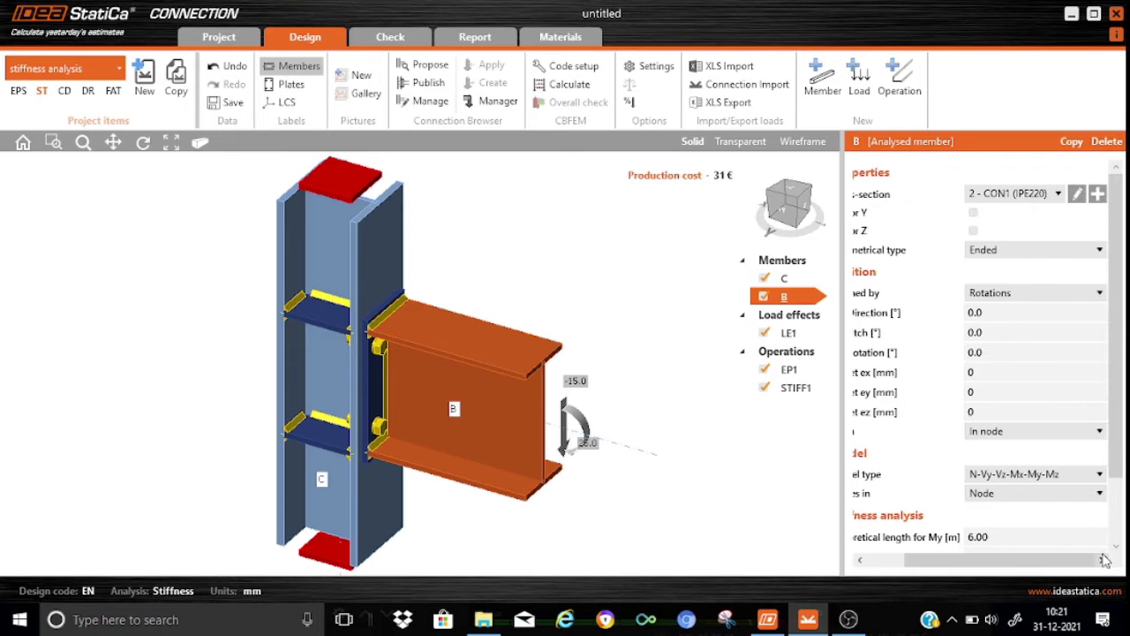
left_click(1098, 195)
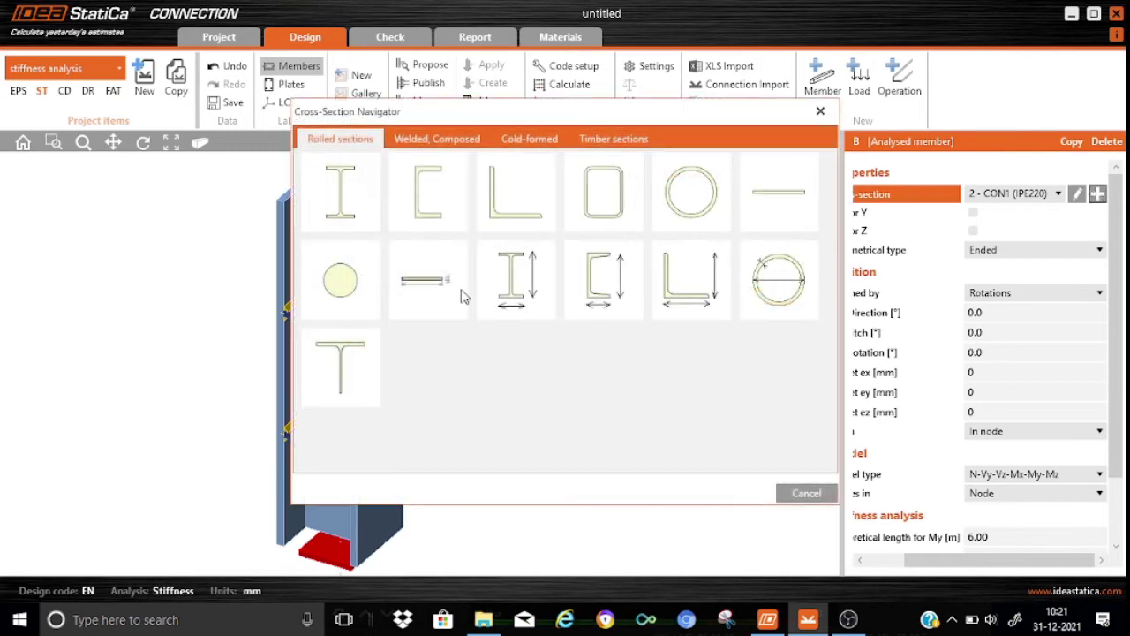
left_click(344, 203)
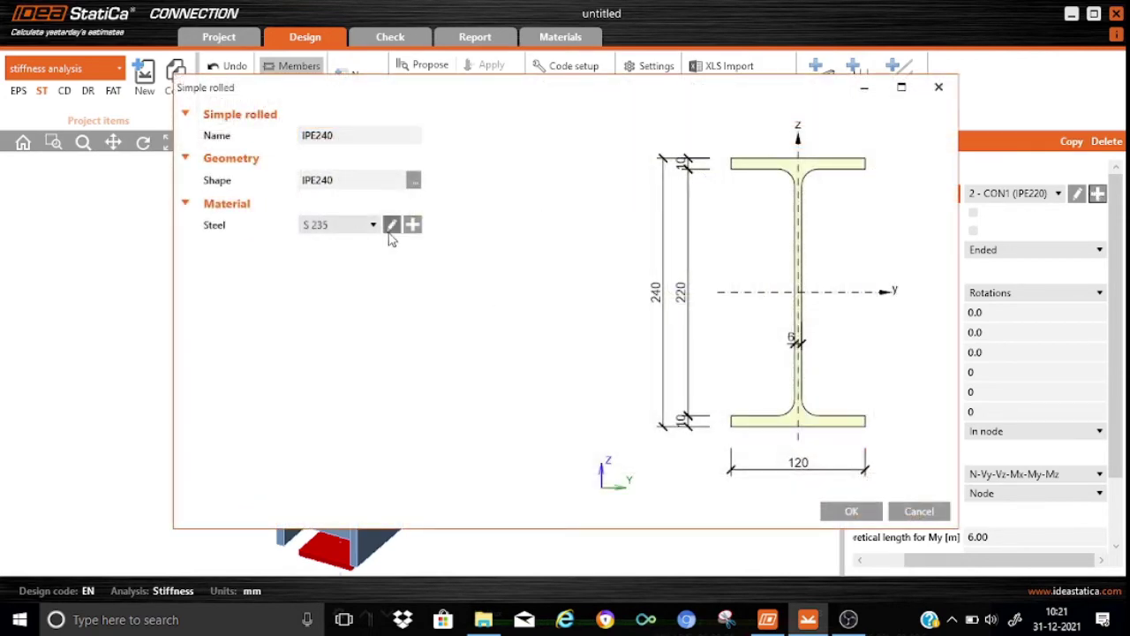
left_click(412, 182)
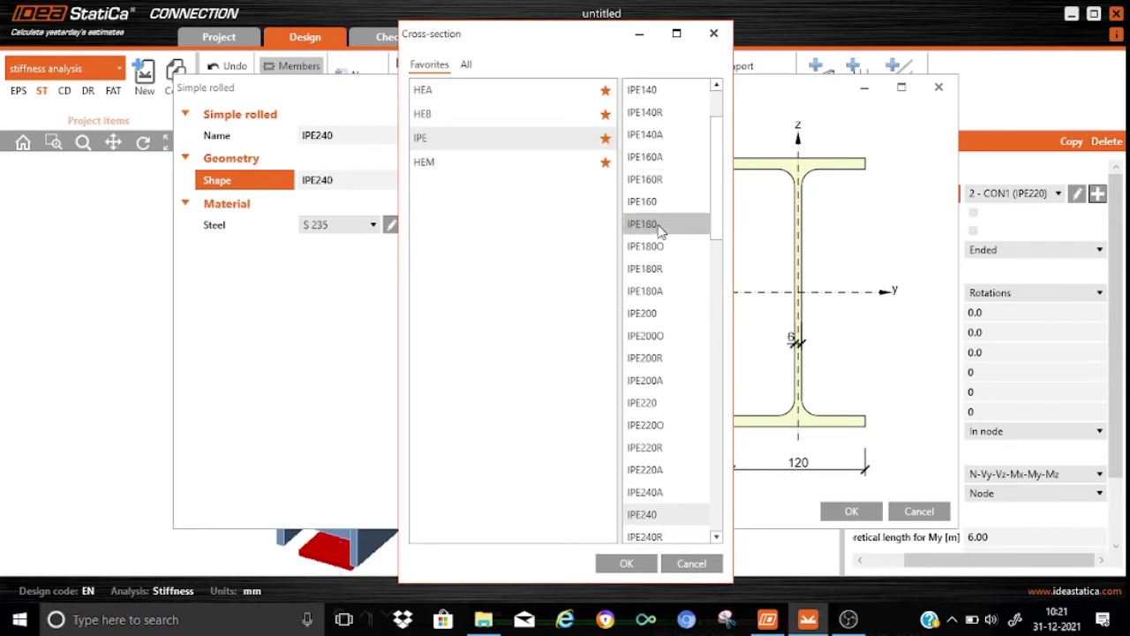
left_click(658, 404)
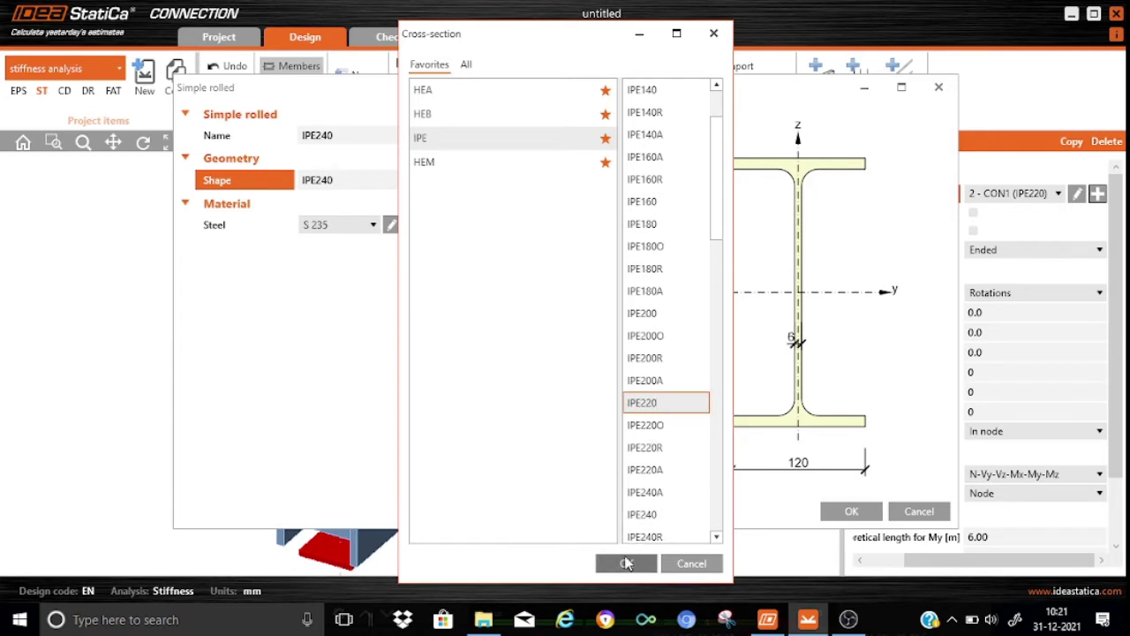
left_click(626, 564)
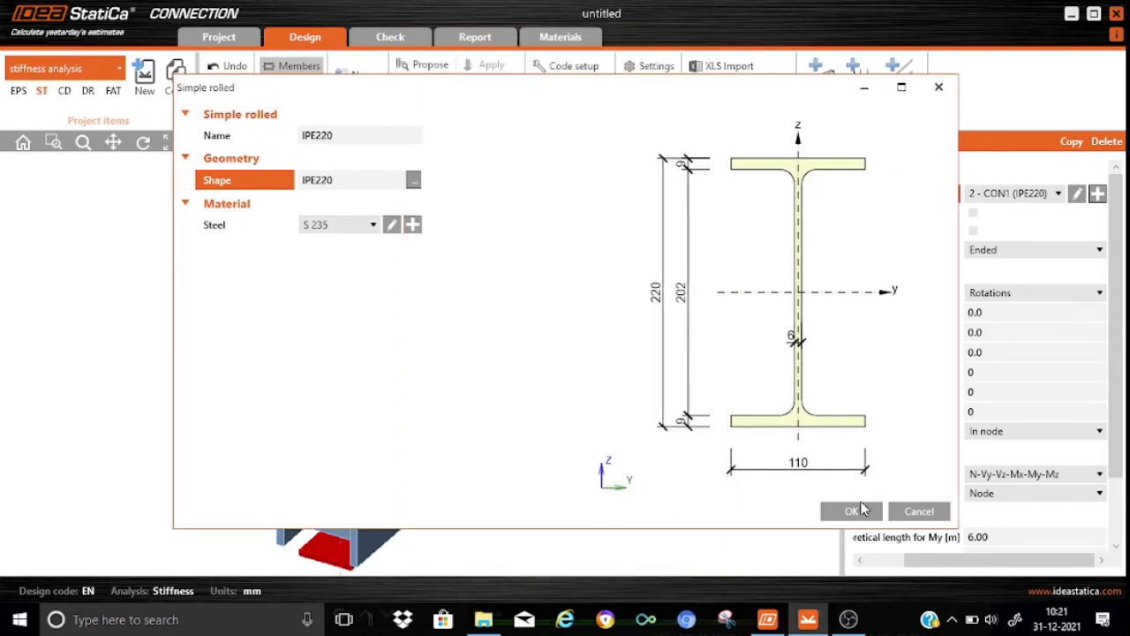
left_click(853, 511)
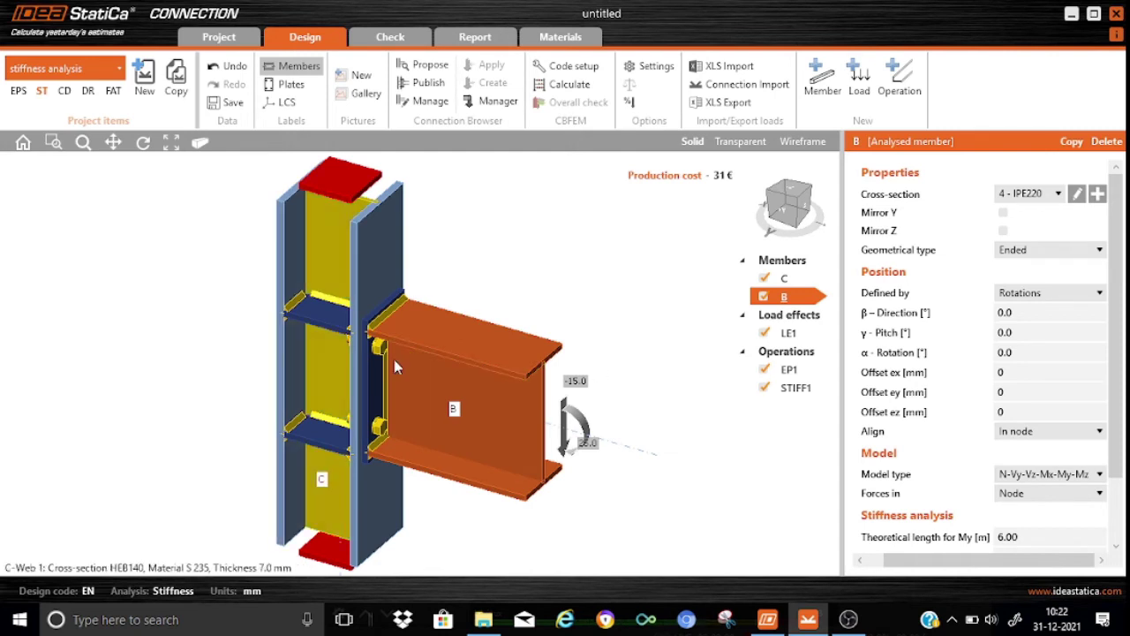
Drop stiffeners STIFF1 and make end plate EP1 15 mm thick with offsets top 10, left 15
left_click(764, 388)
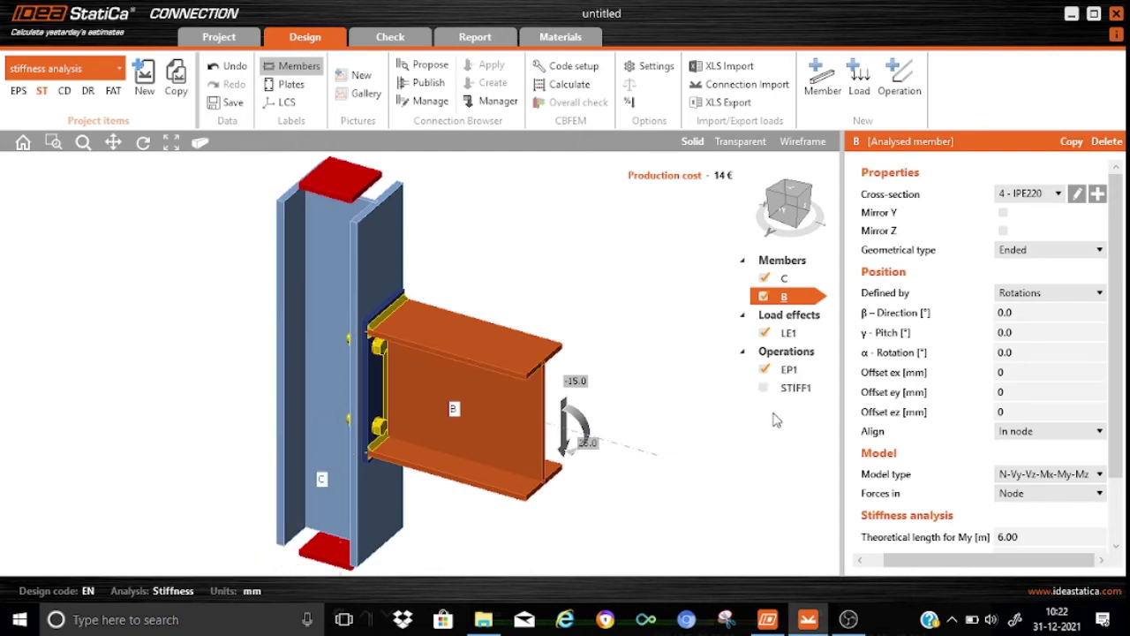
left_click(789, 370)
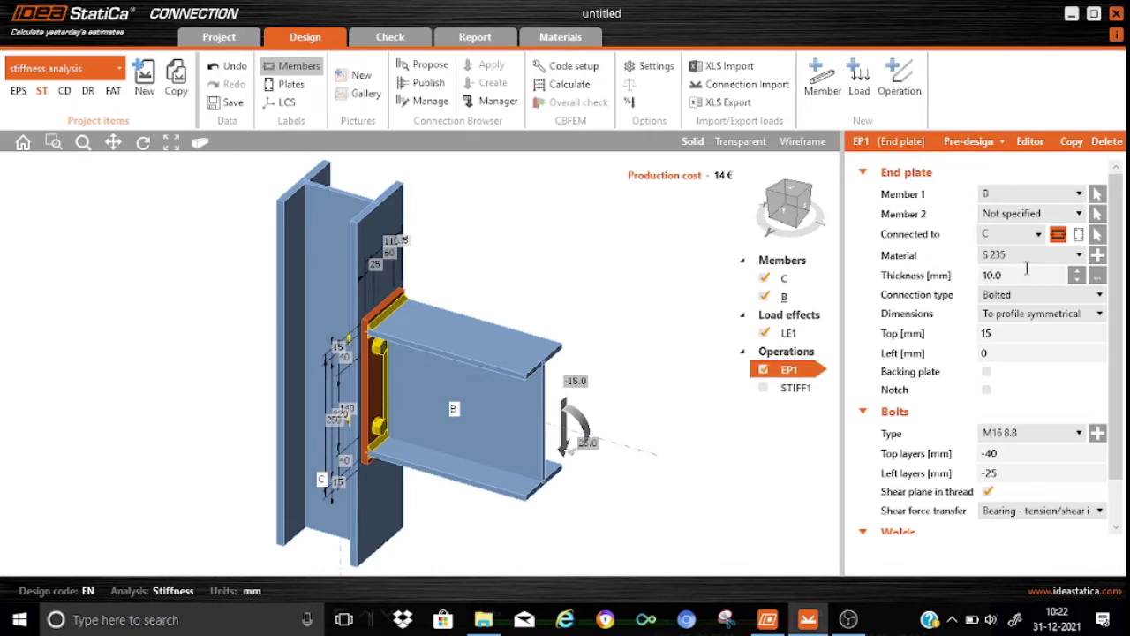
left_click(1013, 276)
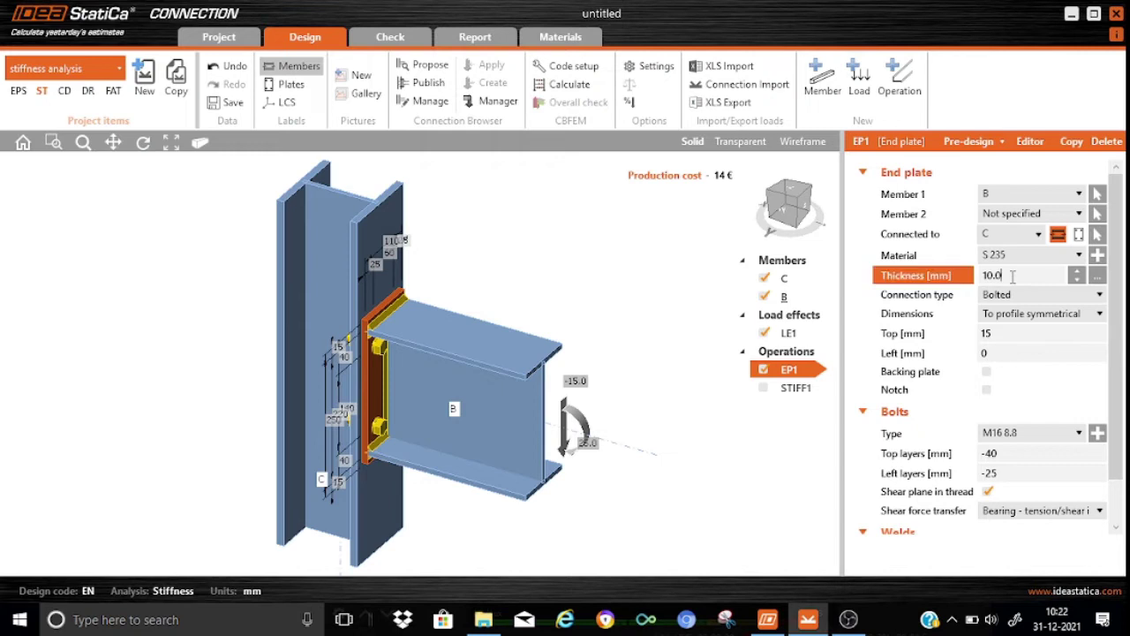
key("BackSpace")
key("BackSpace")
key("BackSpace")
key("BackSpace")
type("15")
left_click(1013, 333)
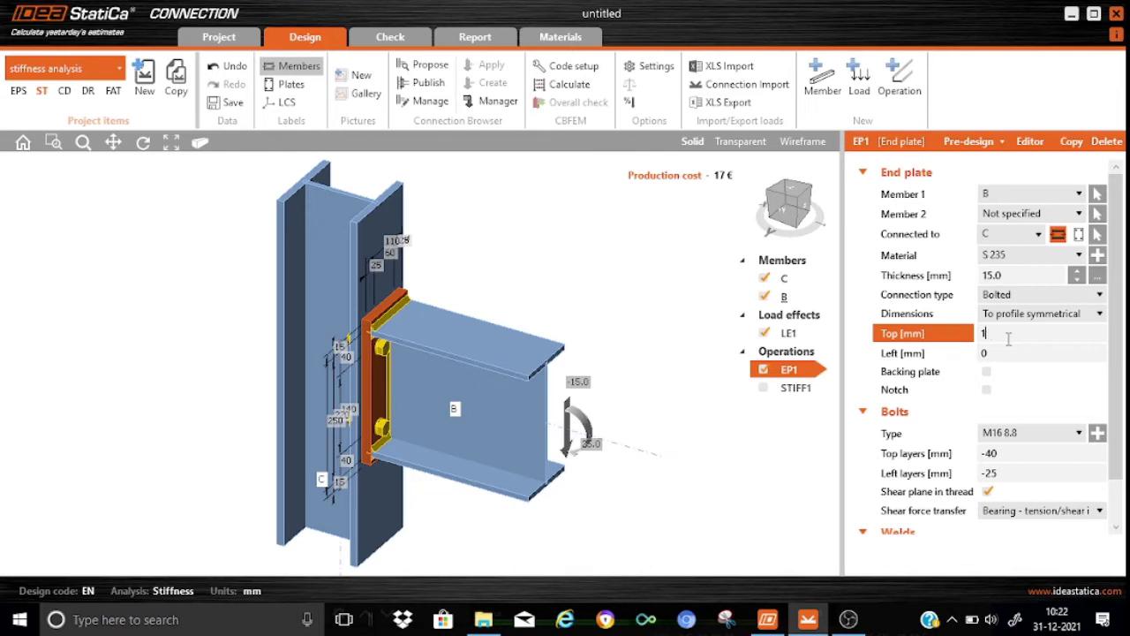
type("0")
left_click(995, 353)
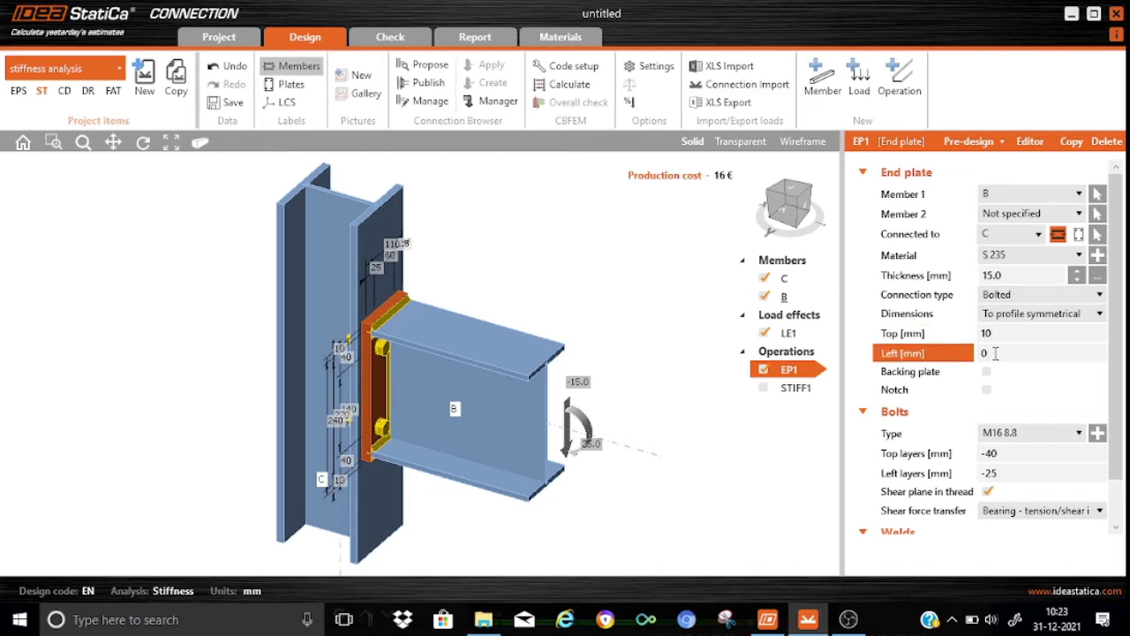
type("15")
left_click(737, 449)
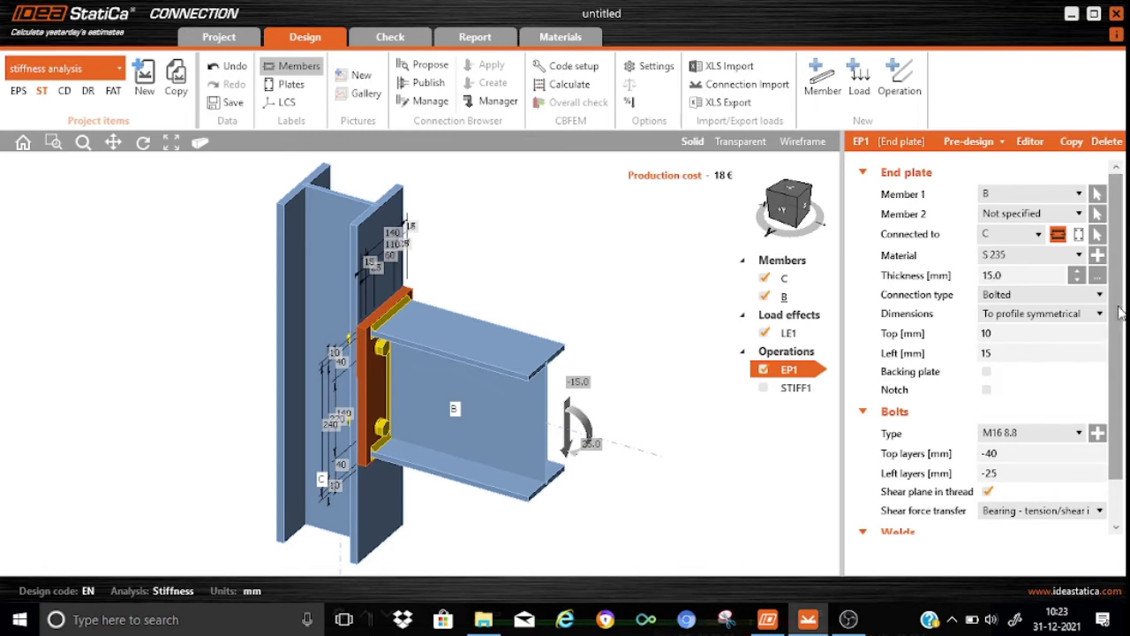
Set the end plate bolt layers to top -50 and left -15
scroll(1122, 389, "down", 1)
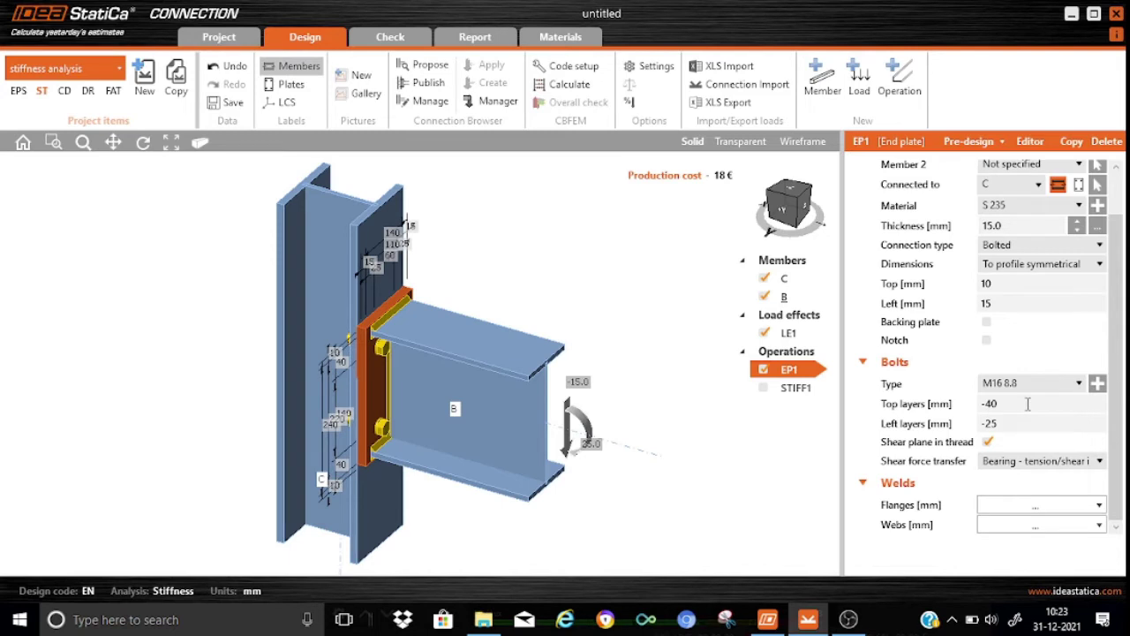
left_click(1003, 404)
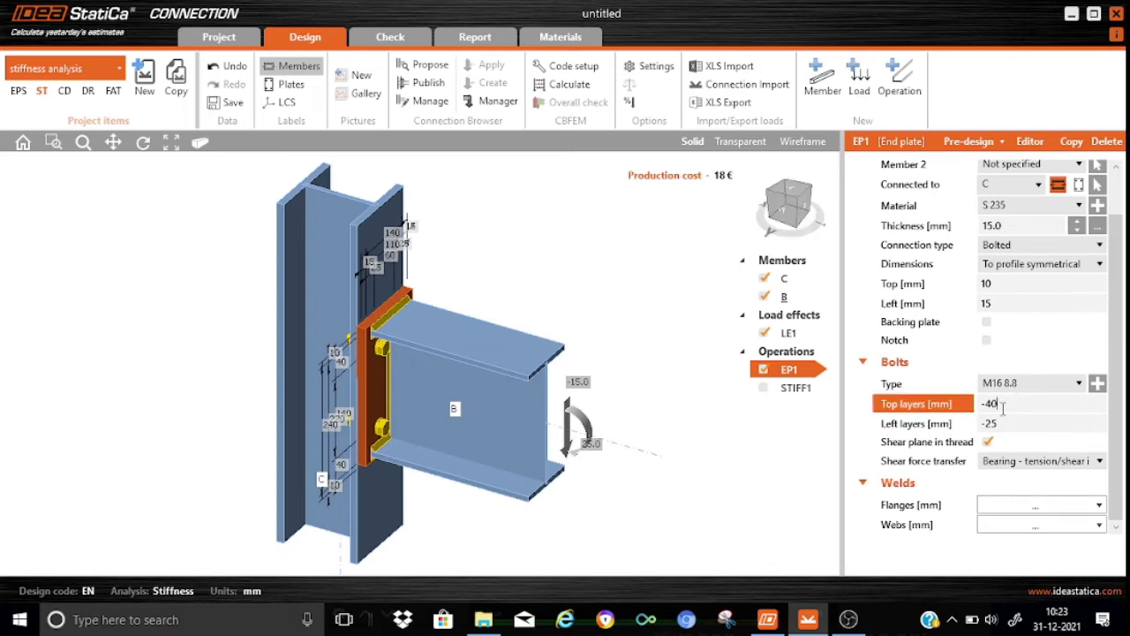
key("BackSpace")
key("BackSpace")
type("50")
left_click(1012, 423)
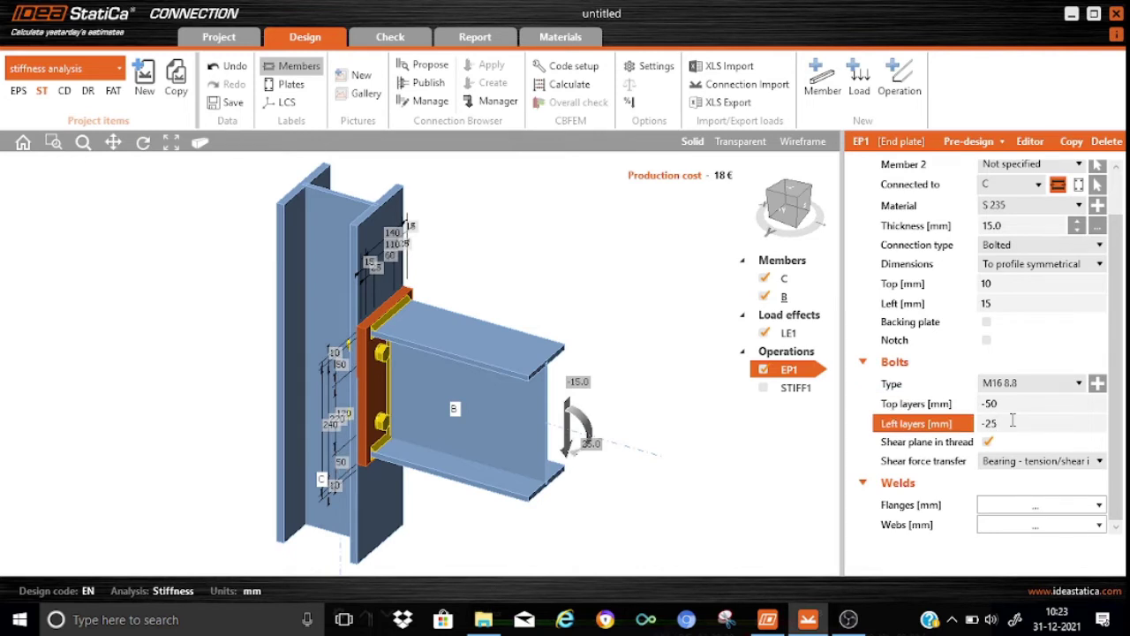
key("BackSpace")
key("BackSpace")
type("15")
Review the flange and web weld settings, leaving them unchanged
left_click(1003, 508)
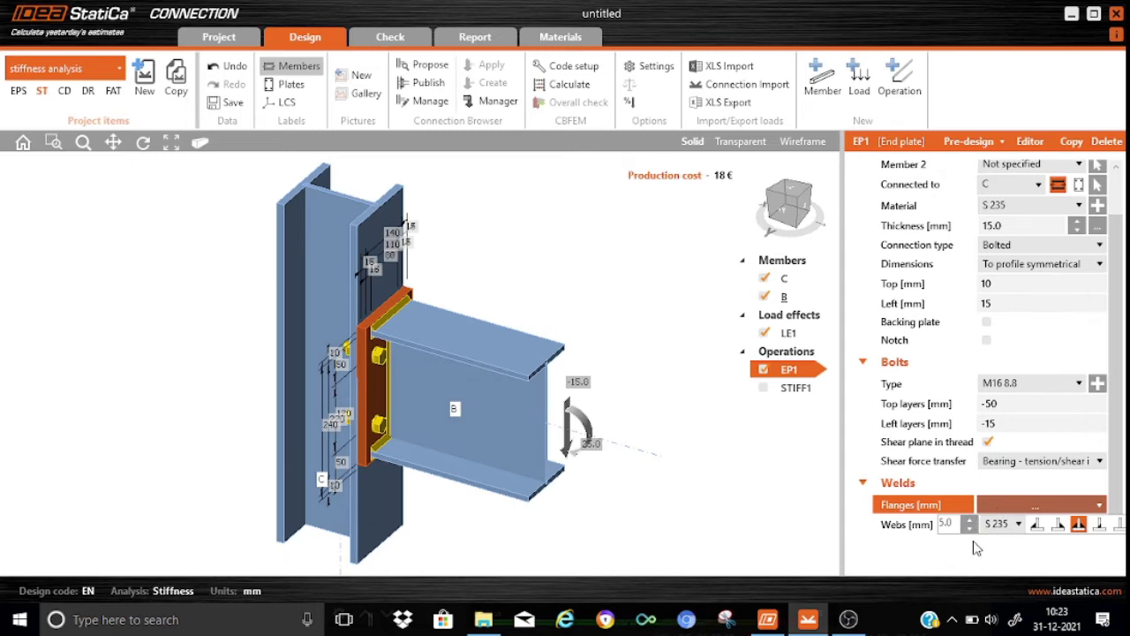
left_click(919, 527)
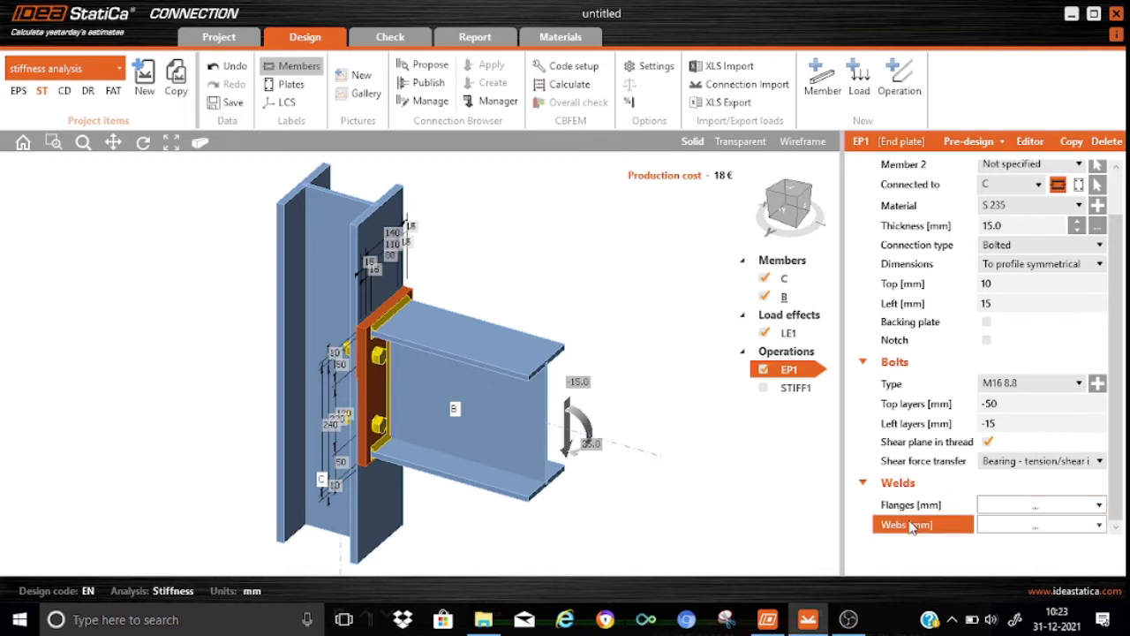
left_click(1031, 524)
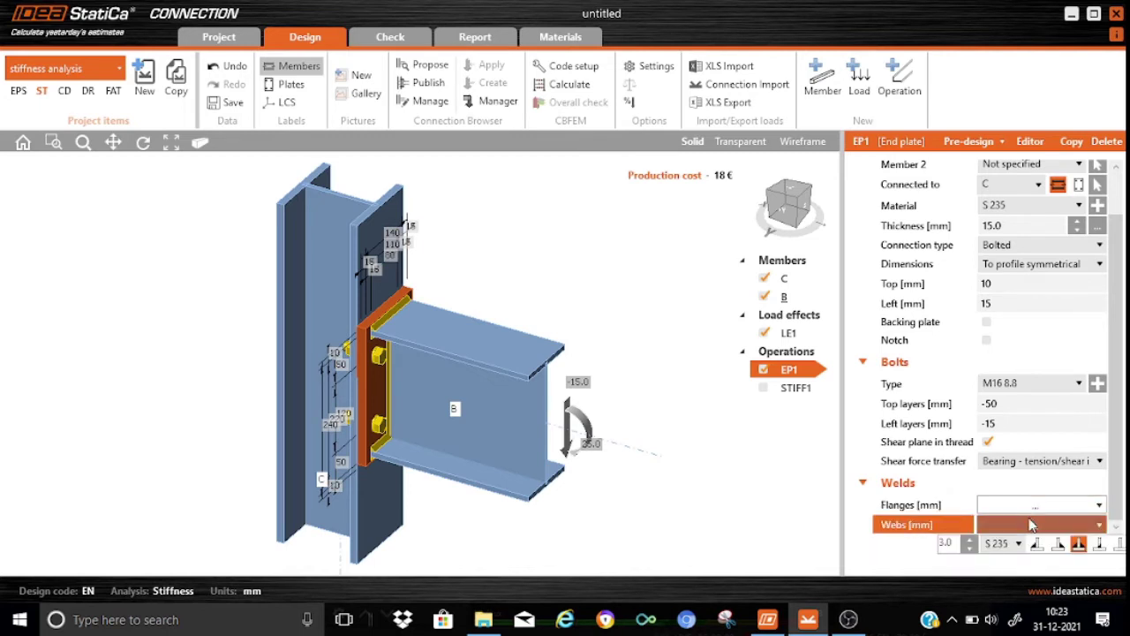
left_click(910, 552)
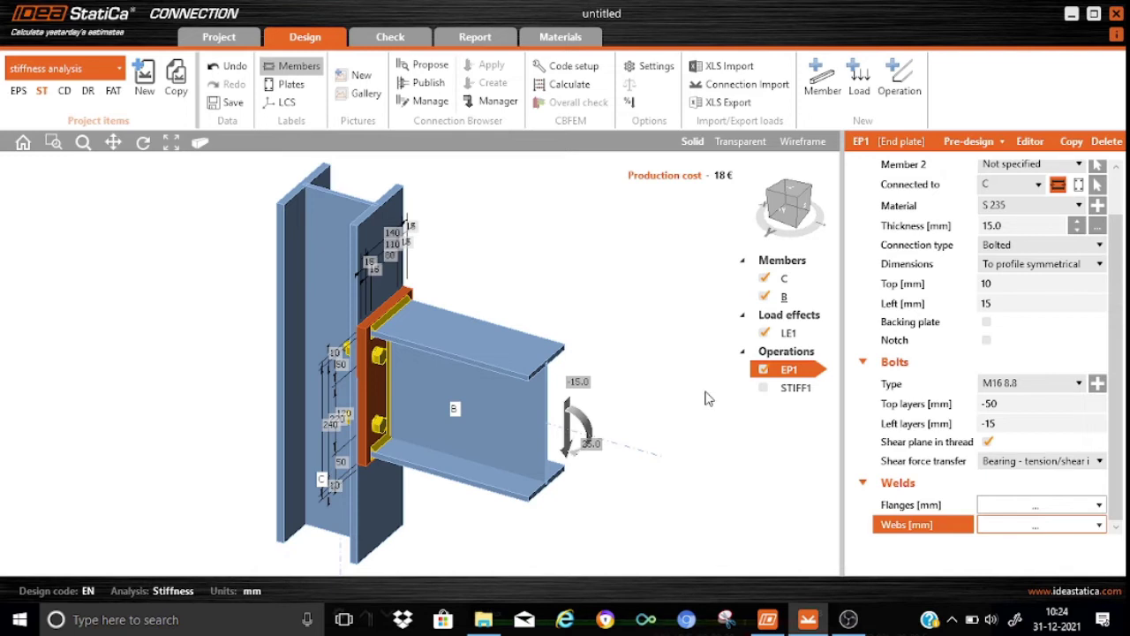
left_click(801, 204)
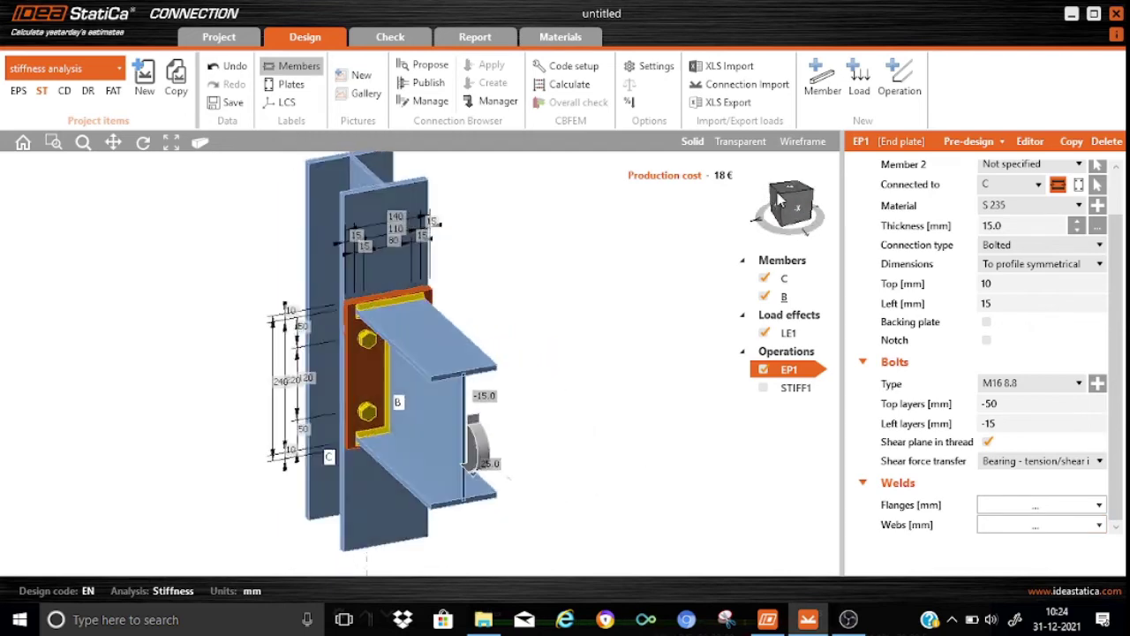
left_click(795, 190)
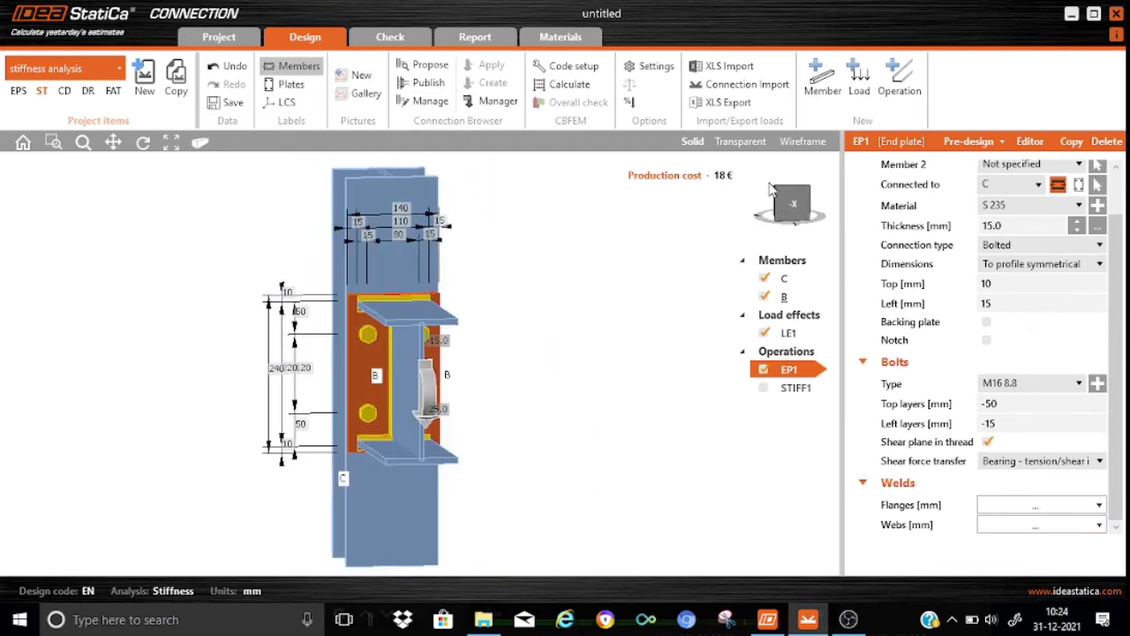
left_click(795, 190)
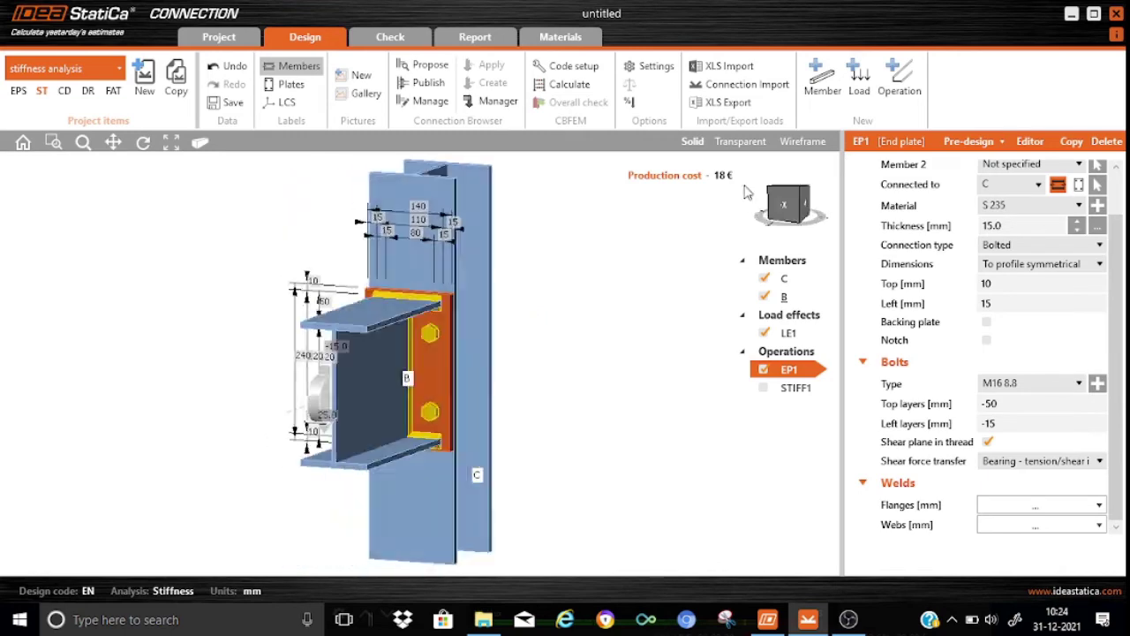
left_click(789, 192)
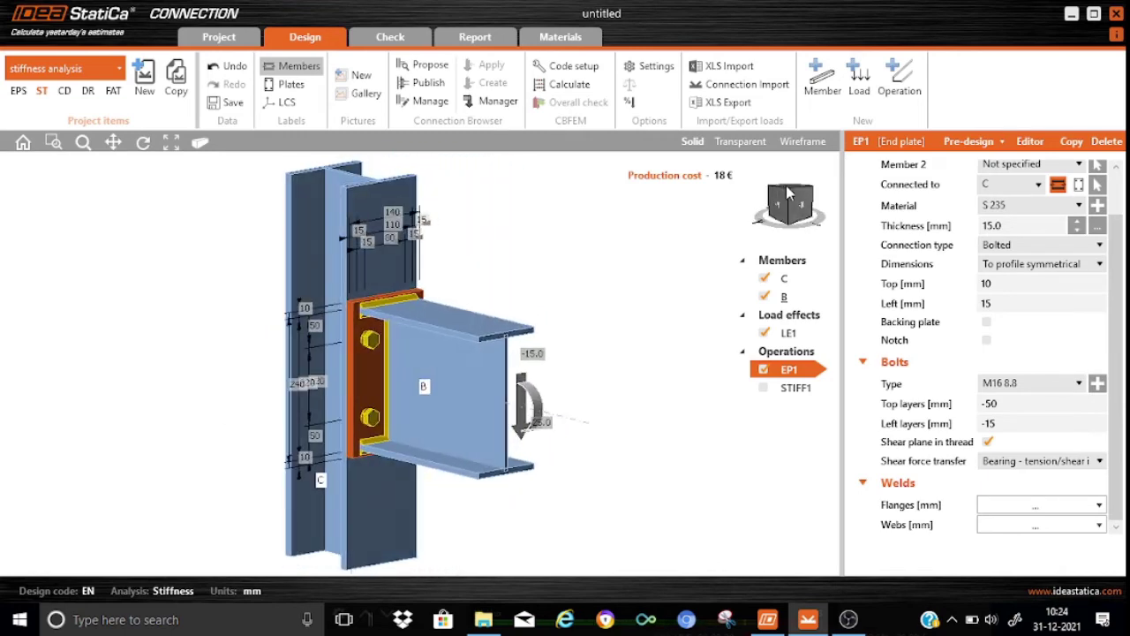
left_click(788, 192)
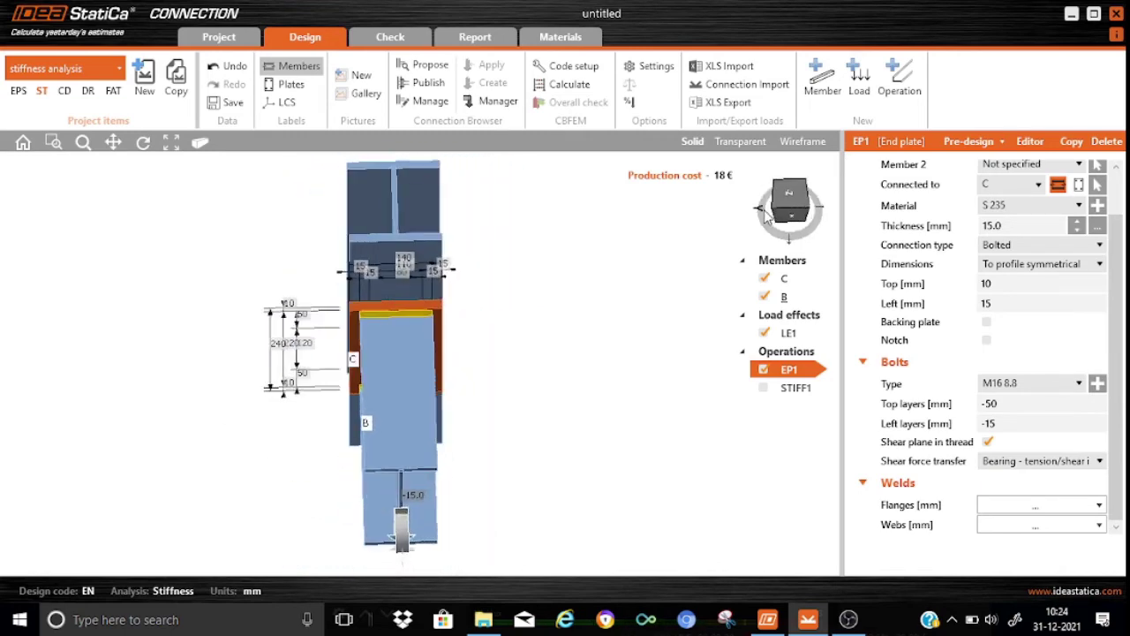
left_click(789, 192)
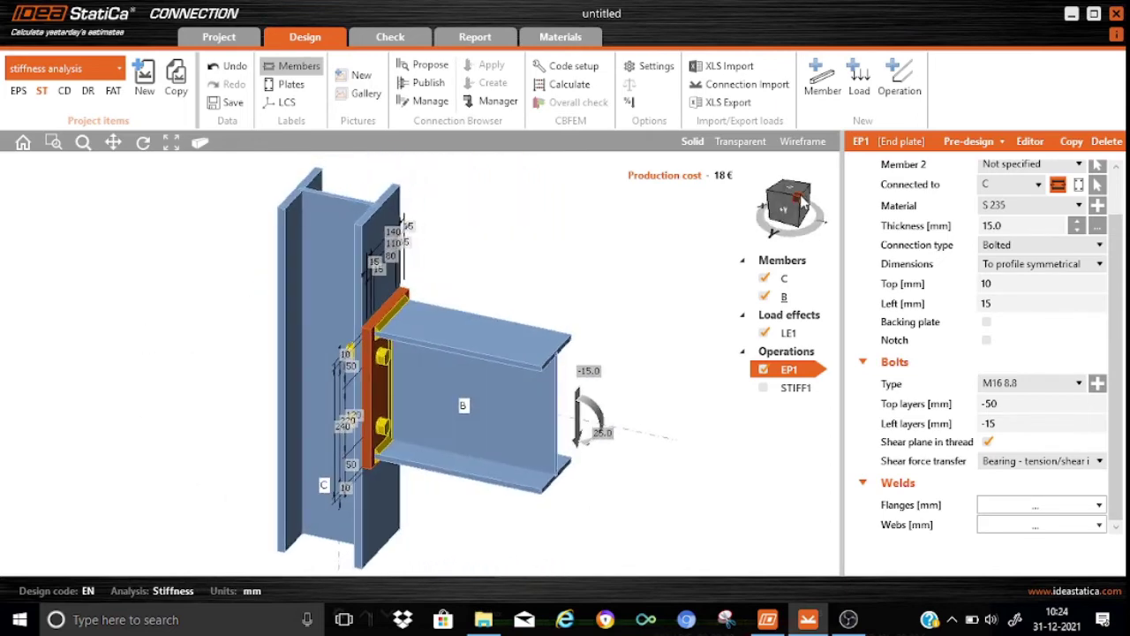
Set load effect LE1 to Vz 0 and My 20 kNm, keeping Mz at 0
left_click(789, 333)
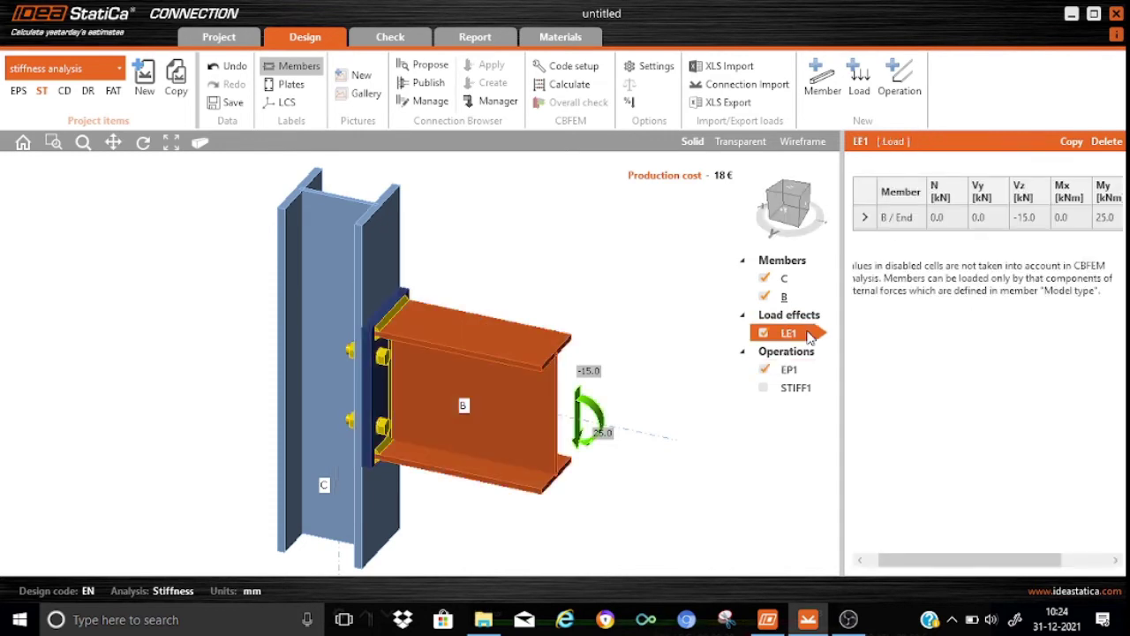
left_click_drag(967, 552, 949, 566)
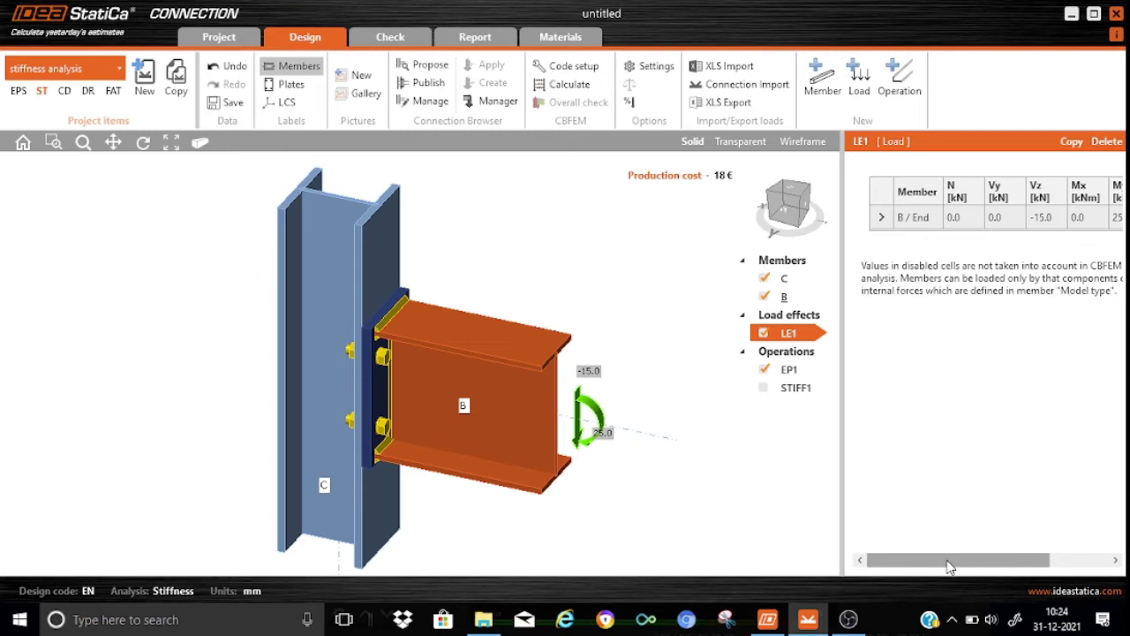
left_click_drag(949, 566, 1008, 568)
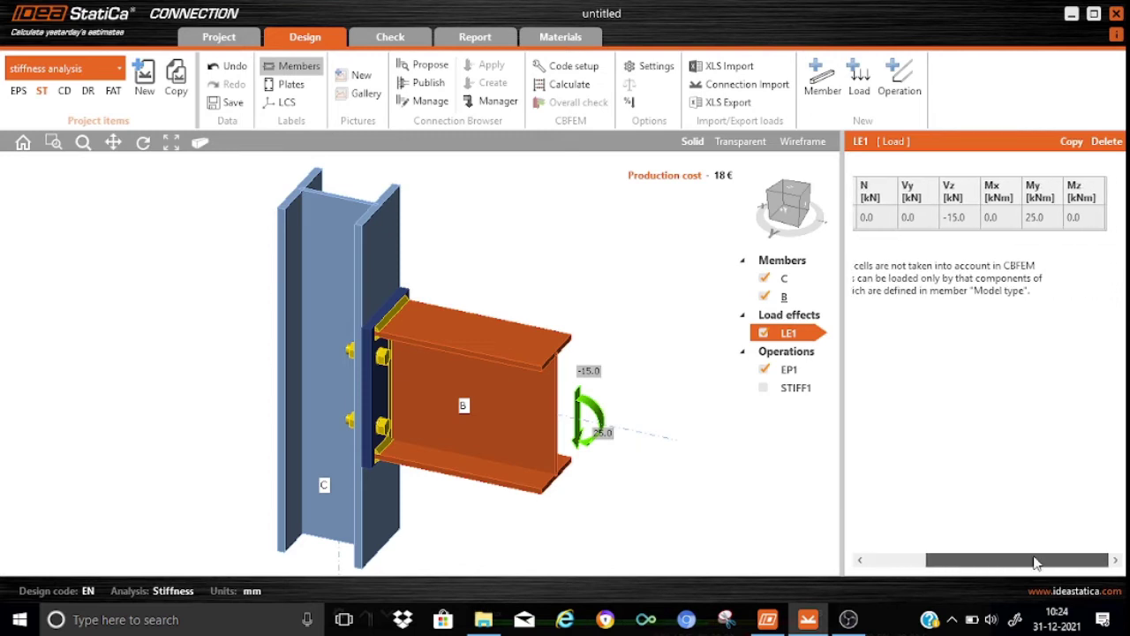
left_click(975, 219)
type("0")
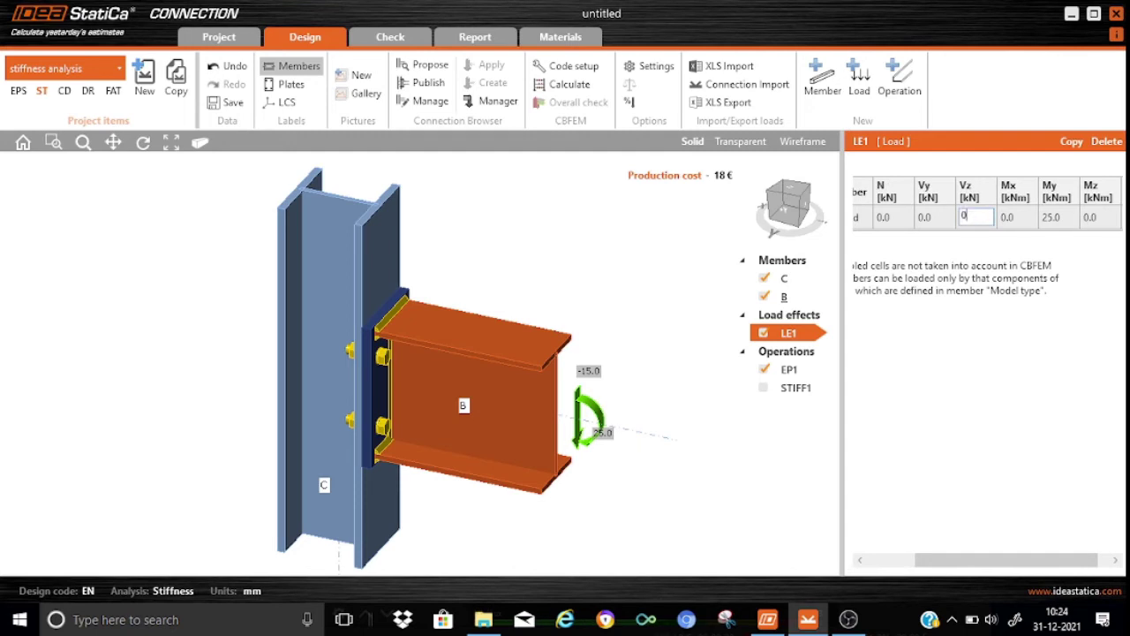
left_click(1058, 217)
type("2")
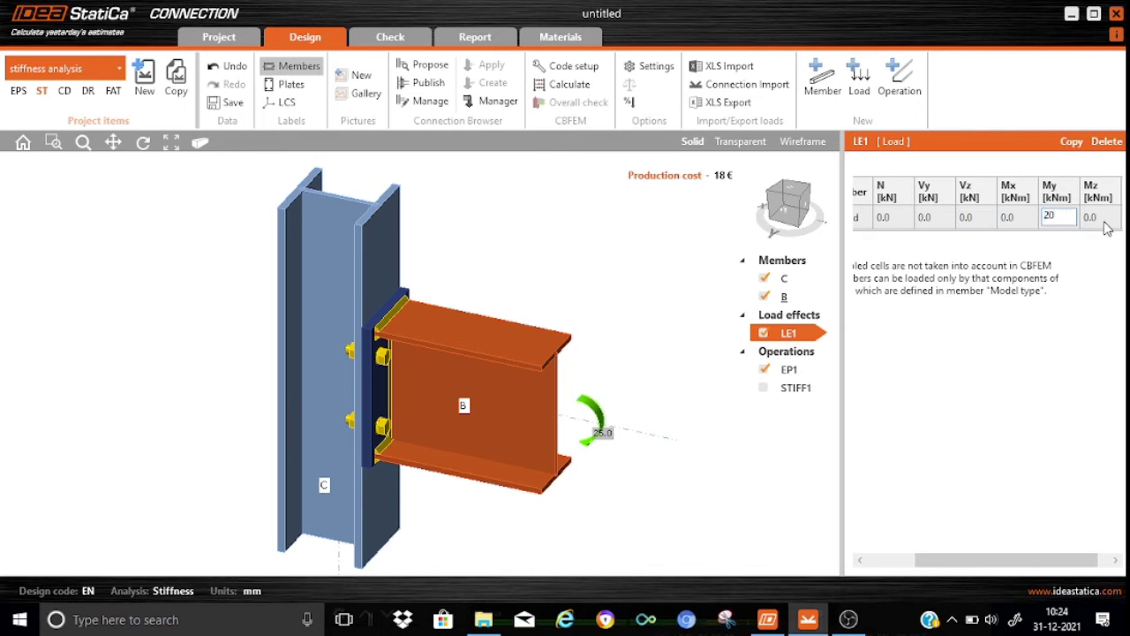
left_click(1105, 221)
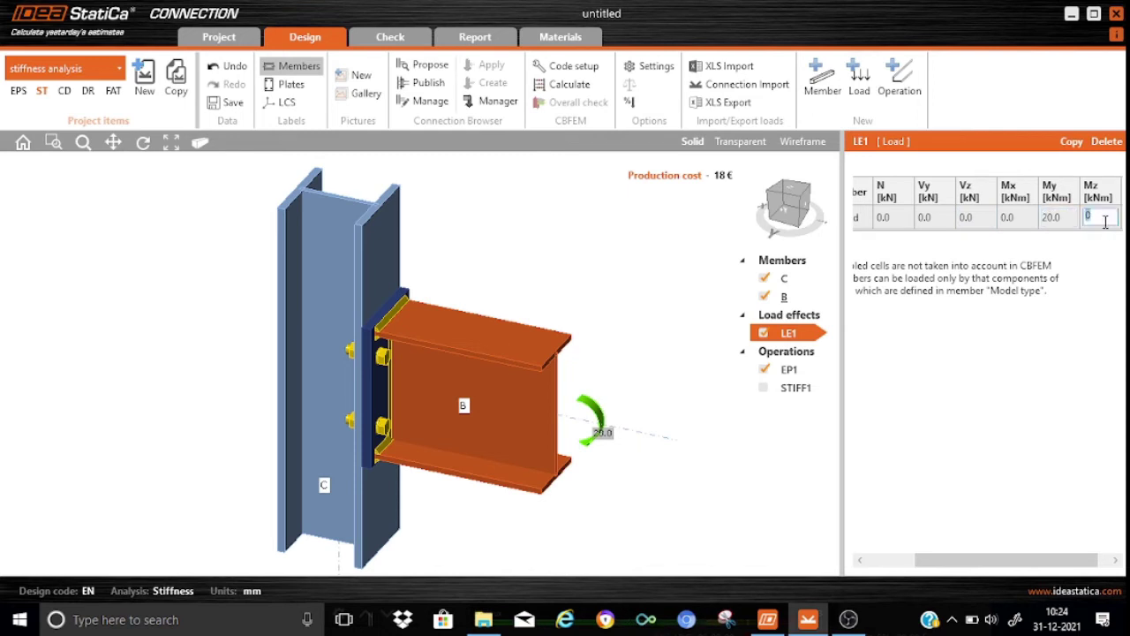
left_click(1059, 219)
left_click_drag(990, 568, 932, 561)
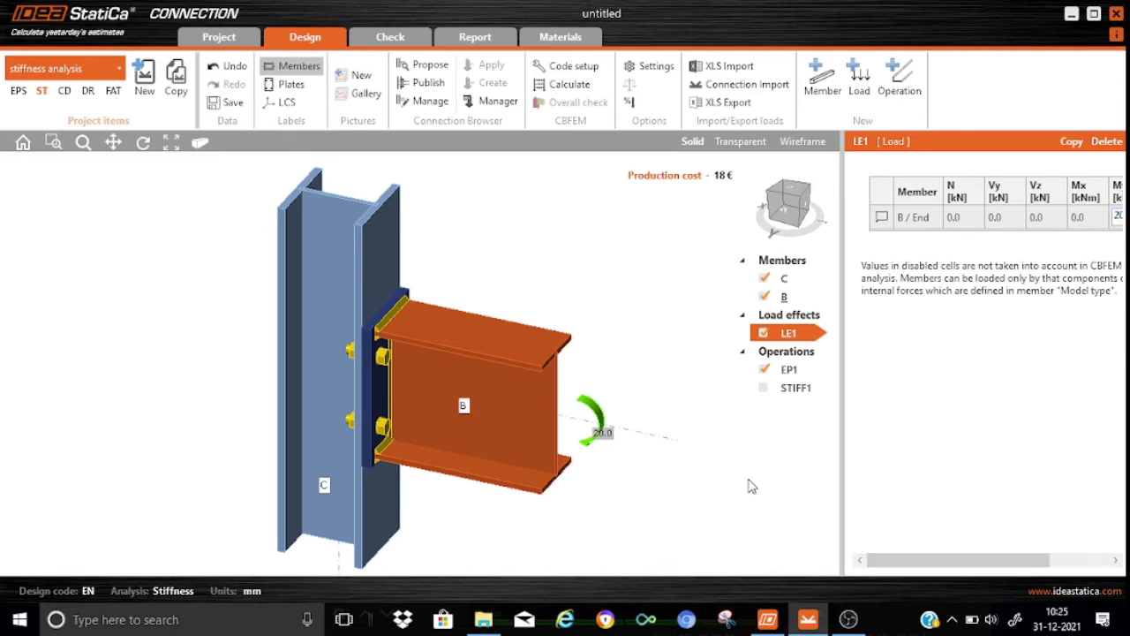
Run the CBFEM stiffness calculation and view the Check results
left_click(583, 85)
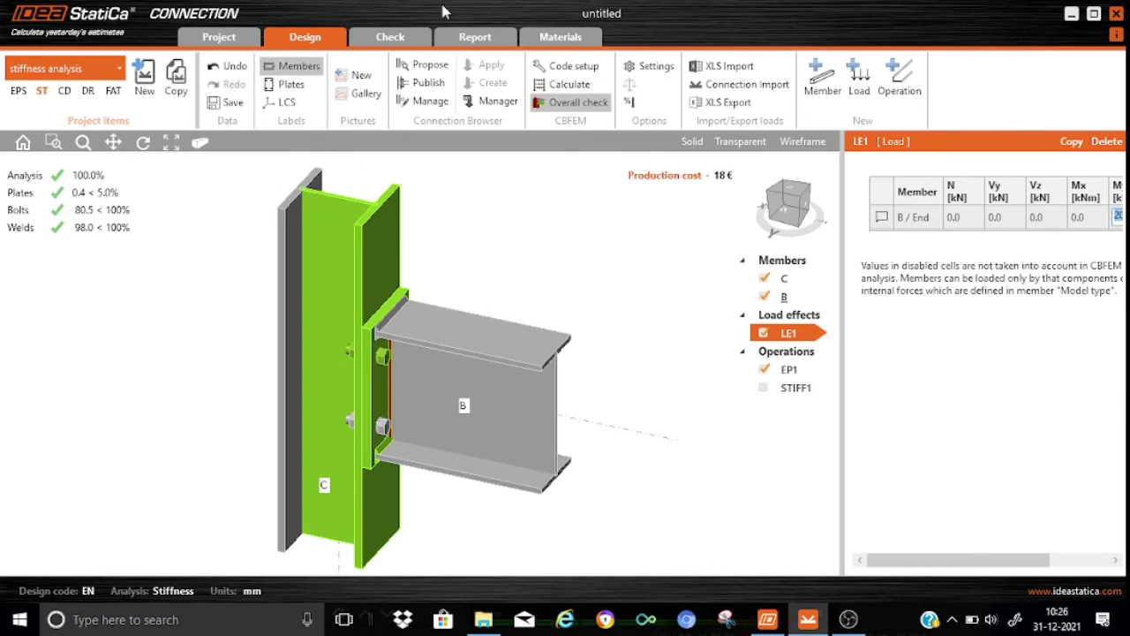
left_click(402, 41)
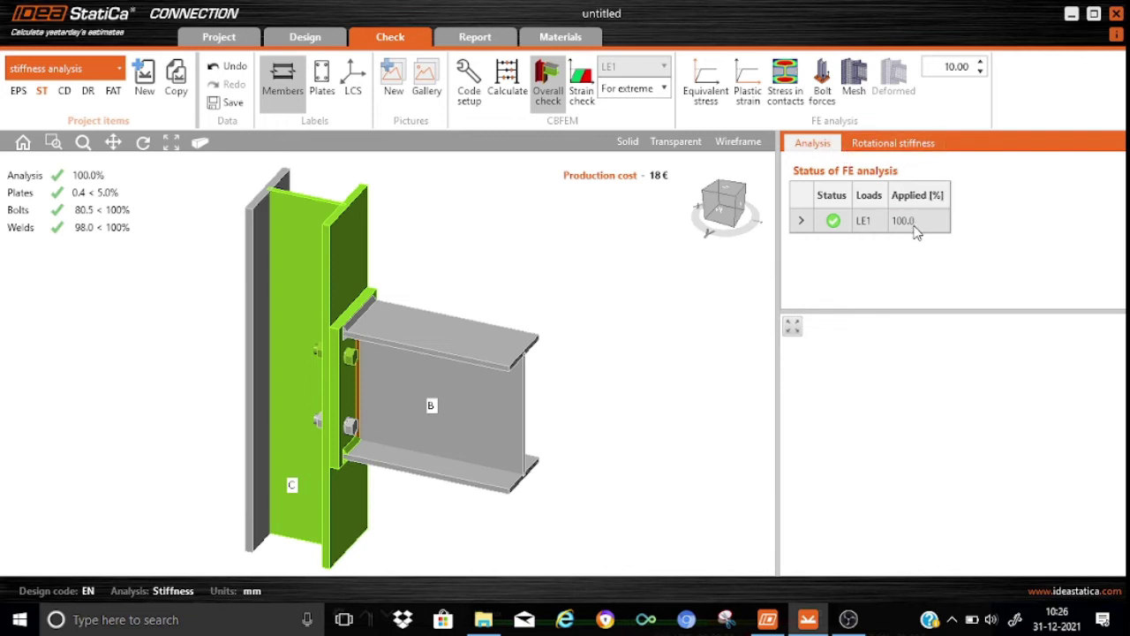
View the rotational stiffness table and My–φy diagram, then open the calculation report
left_click(899, 145)
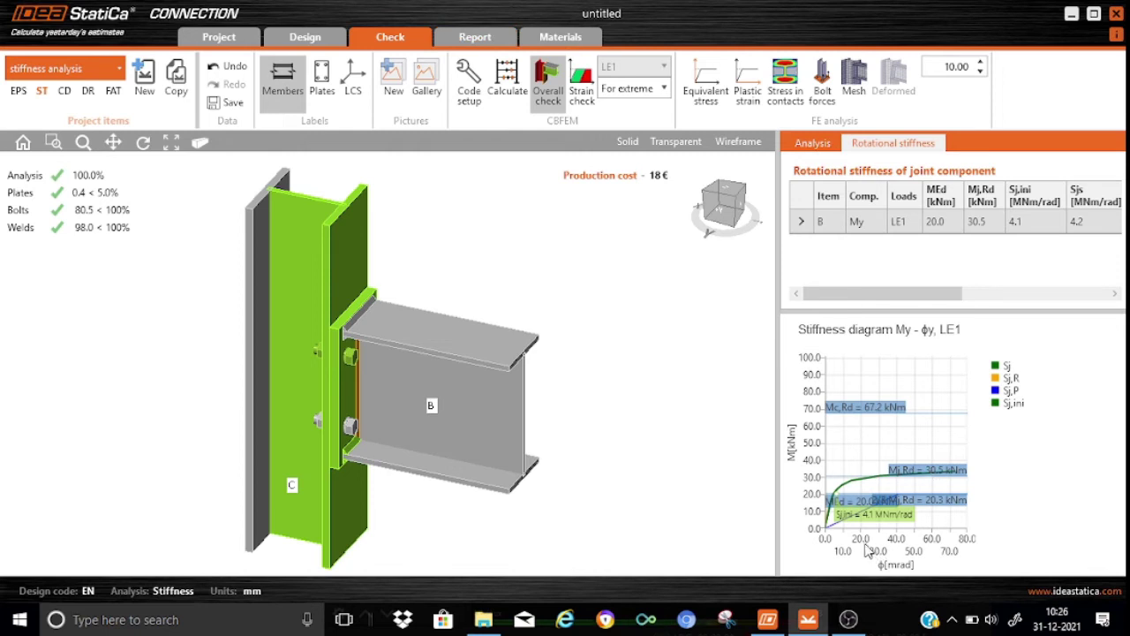
left_click(475, 40)
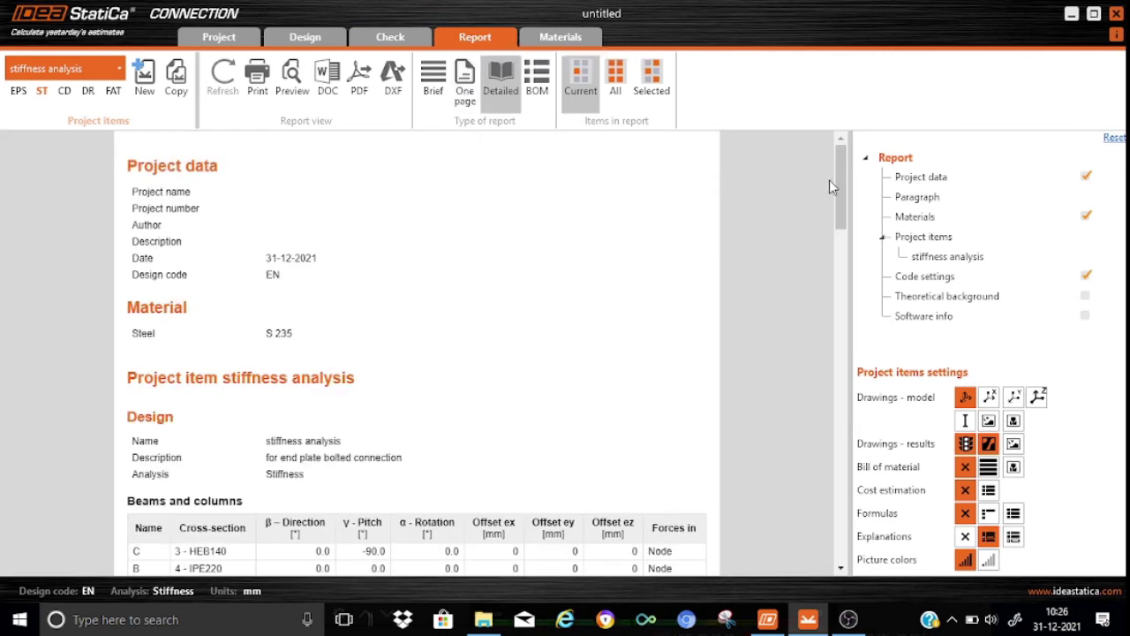
Scroll the report to the semi-rigid classification, 4.2 MNm/rad secant stiffness and moment-rotation curve
left_click_drag(841, 190, 867, 451)
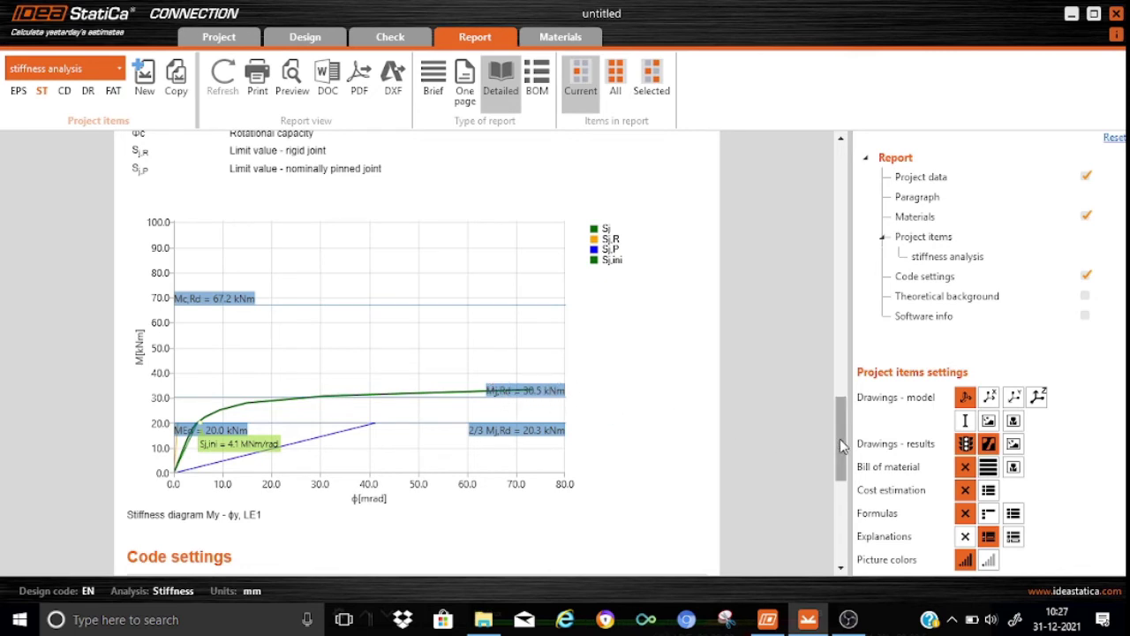
left_click_drag(840, 439, 840, 376)
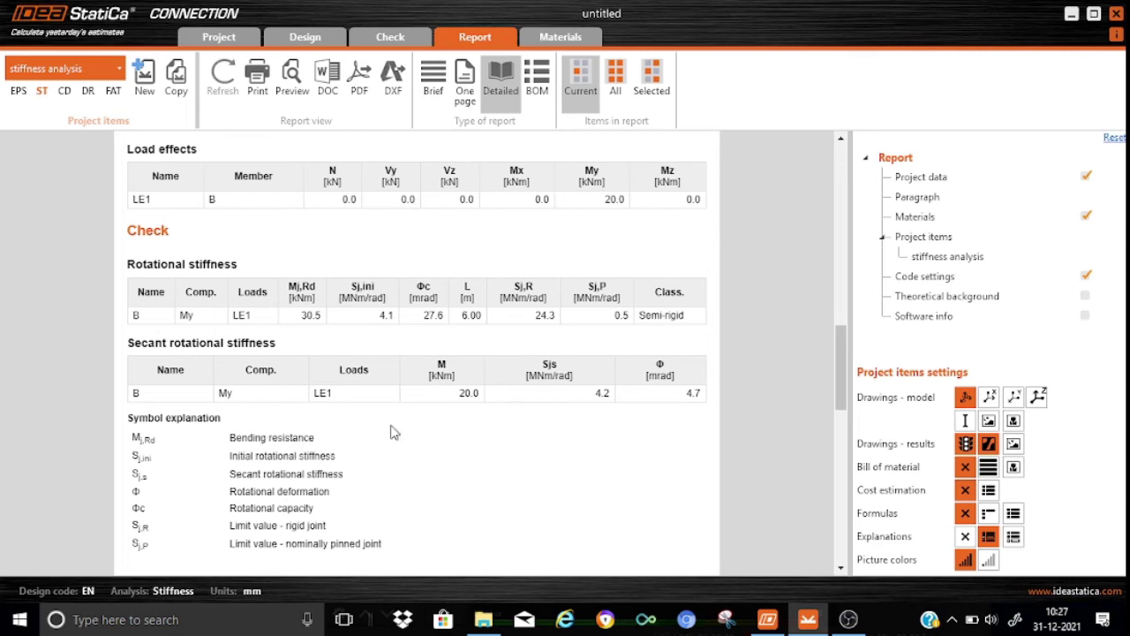
left_click_drag(843, 337, 843, 422)
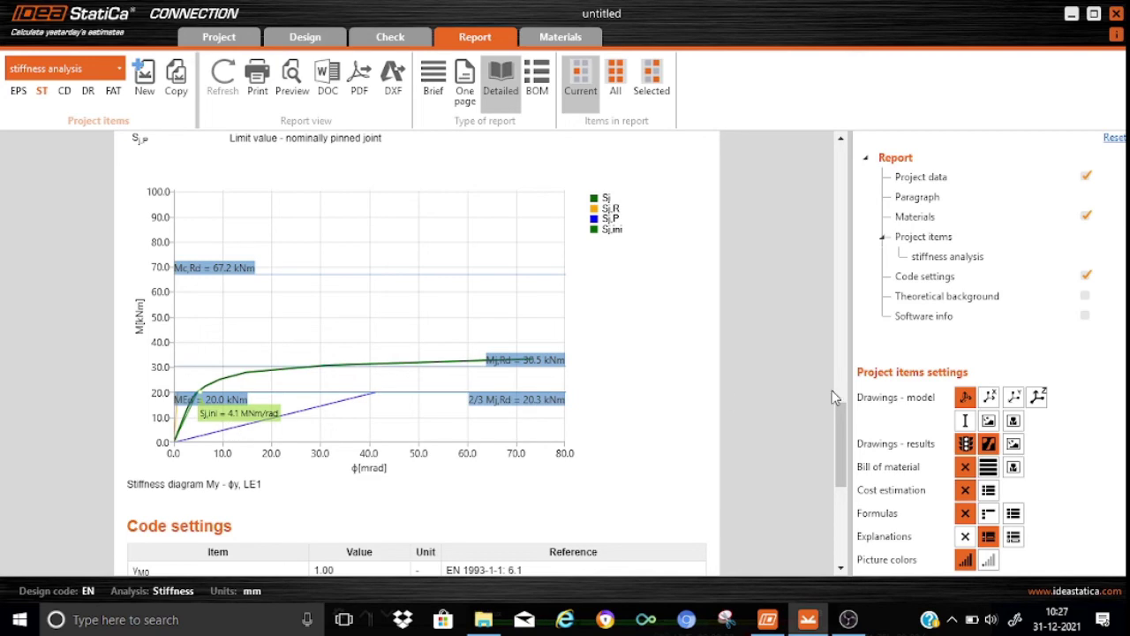
left_click_drag(841, 424, 840, 355)
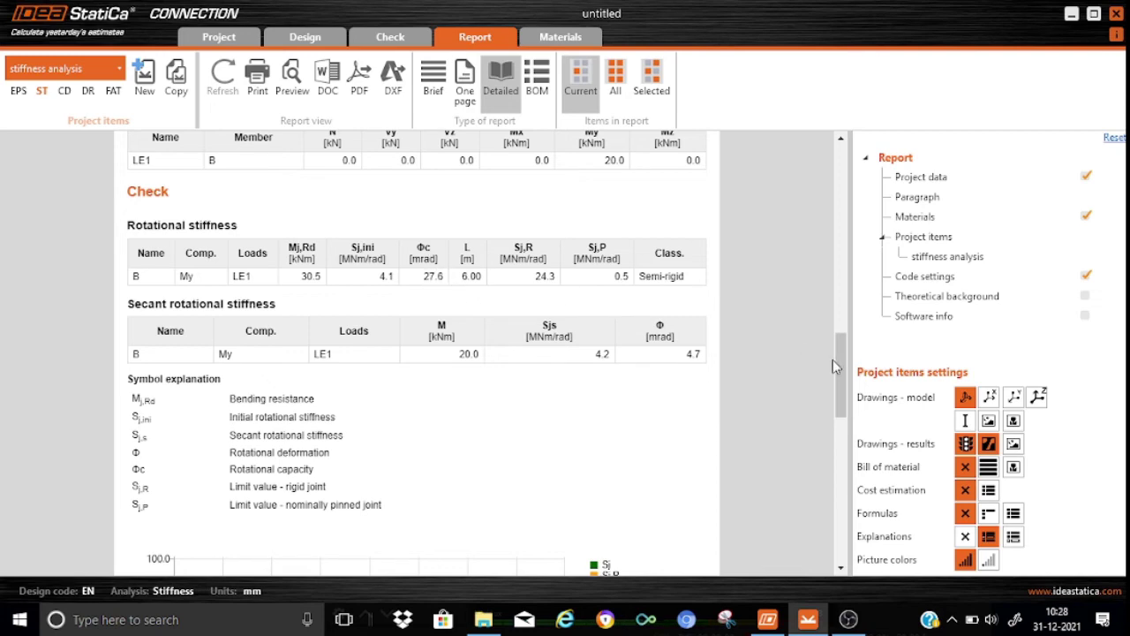
scroll(845, 412, "down", 1)
scroll(846, 413, "down", 3)
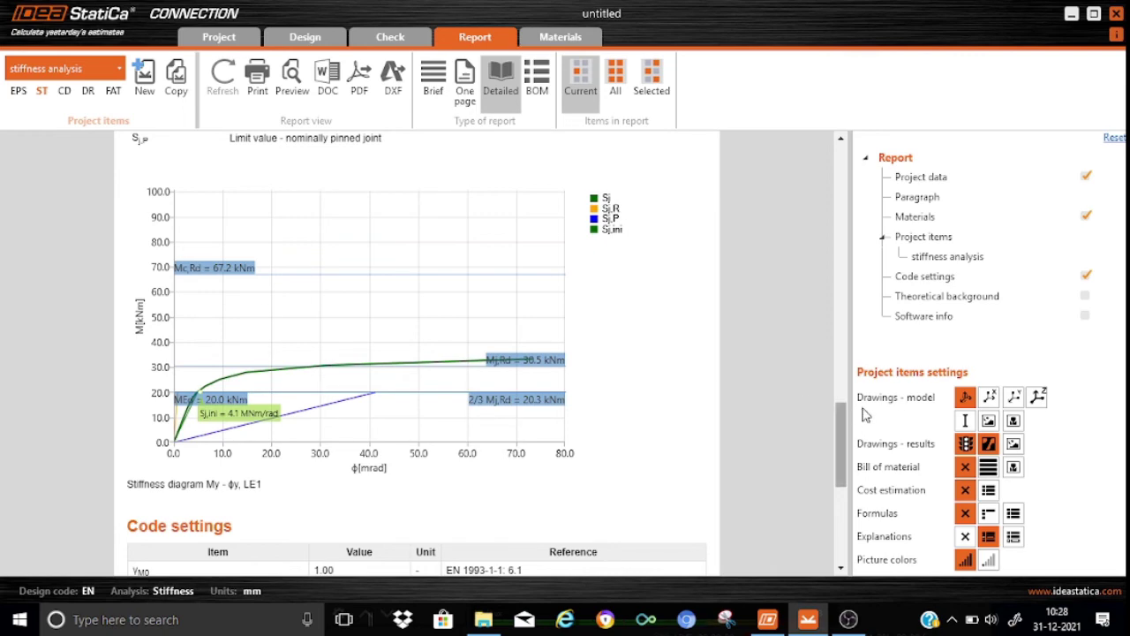
scroll(839, 381, "up", 3)
left_click_drag(839, 382, 833, 340)
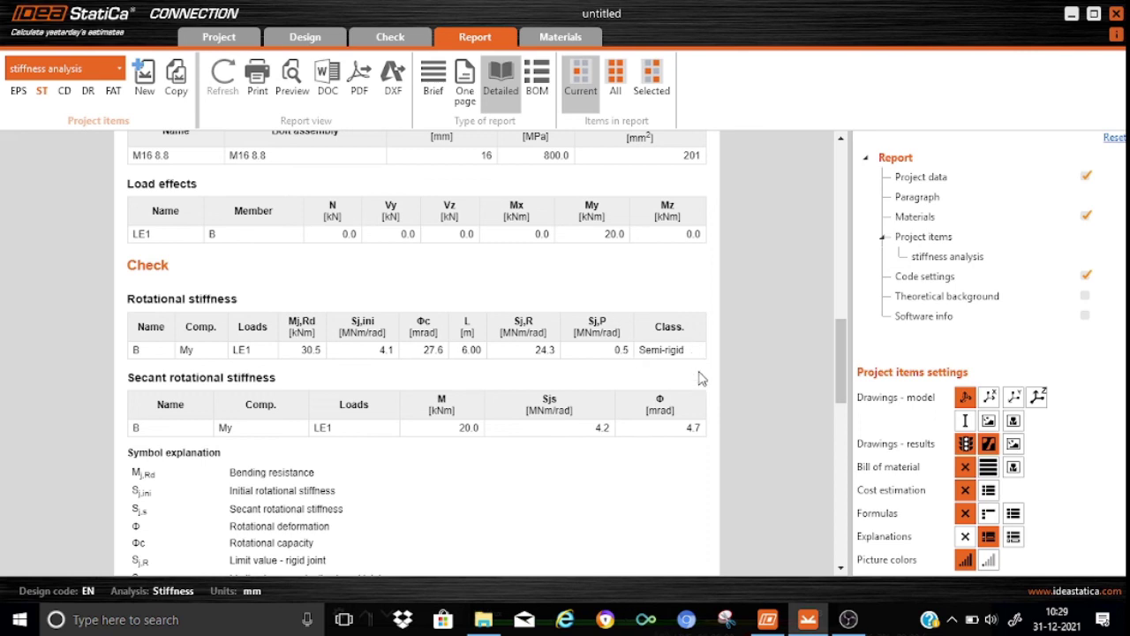
left_click_drag(841, 367, 841, 382)
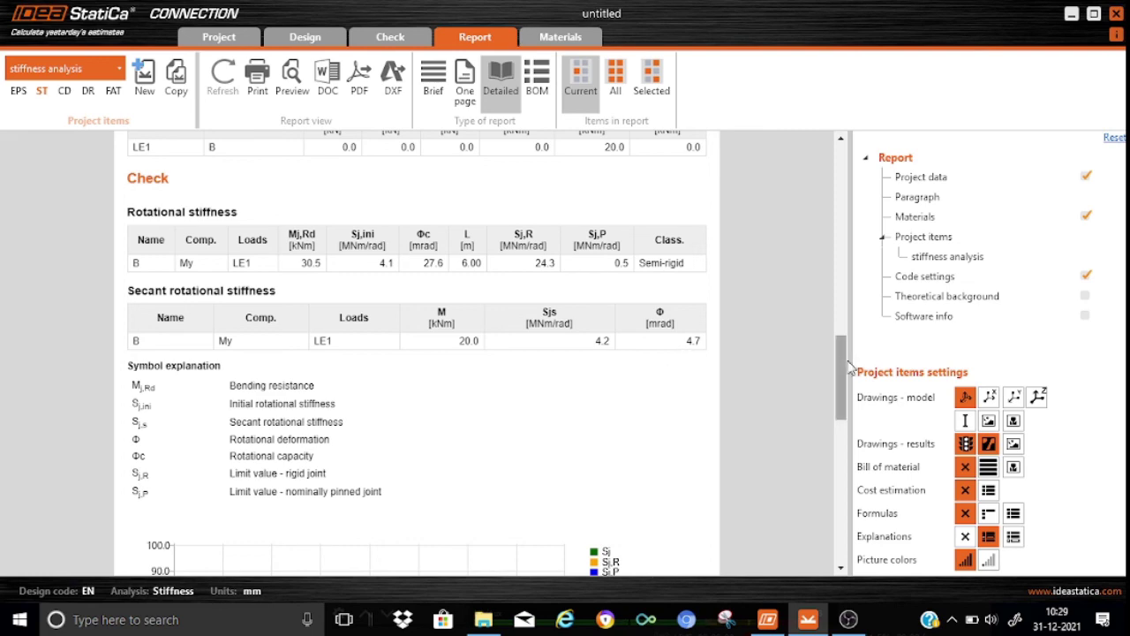
left_click_drag(851, 364, 840, 303)
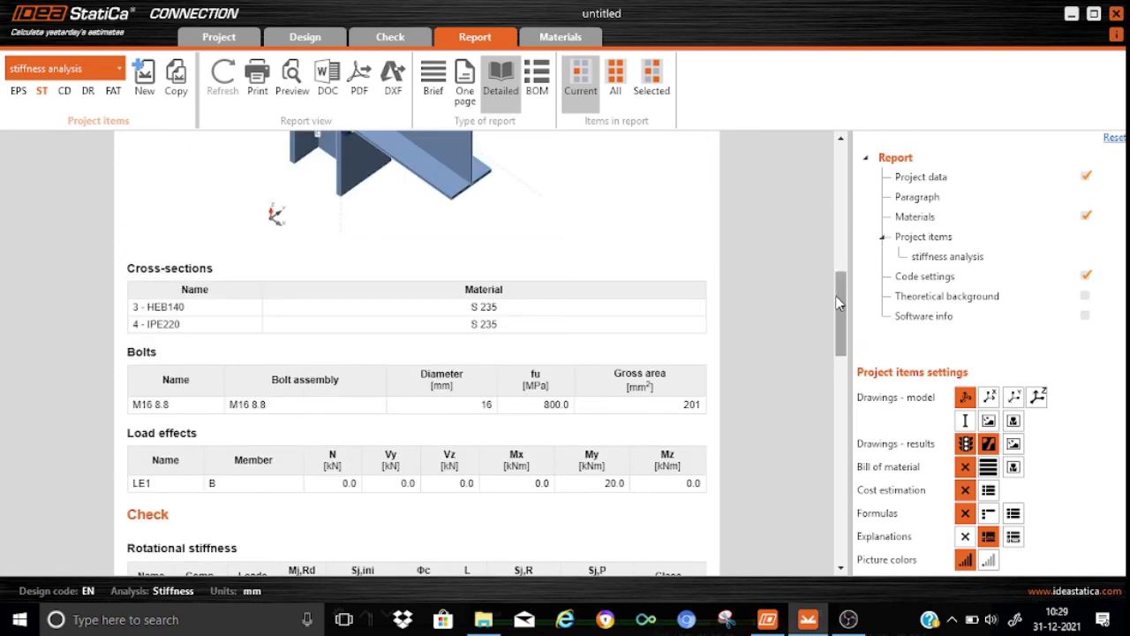